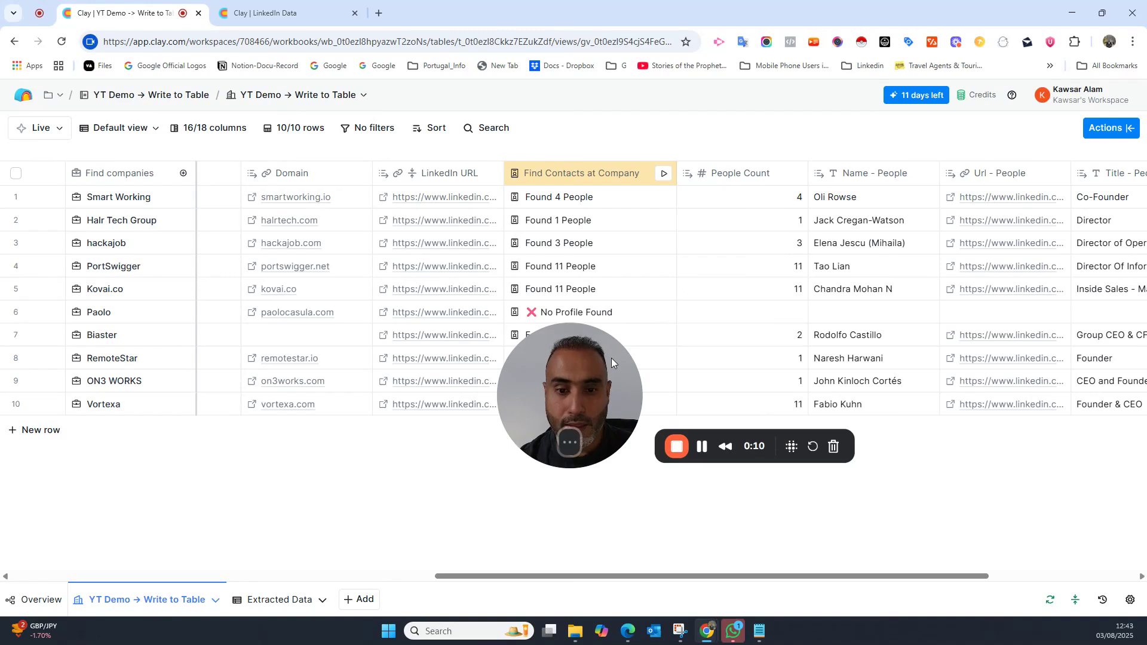
{"action": "left_click_drag", "start_coordinate": [600, 365], "coordinate": [596, 409]}
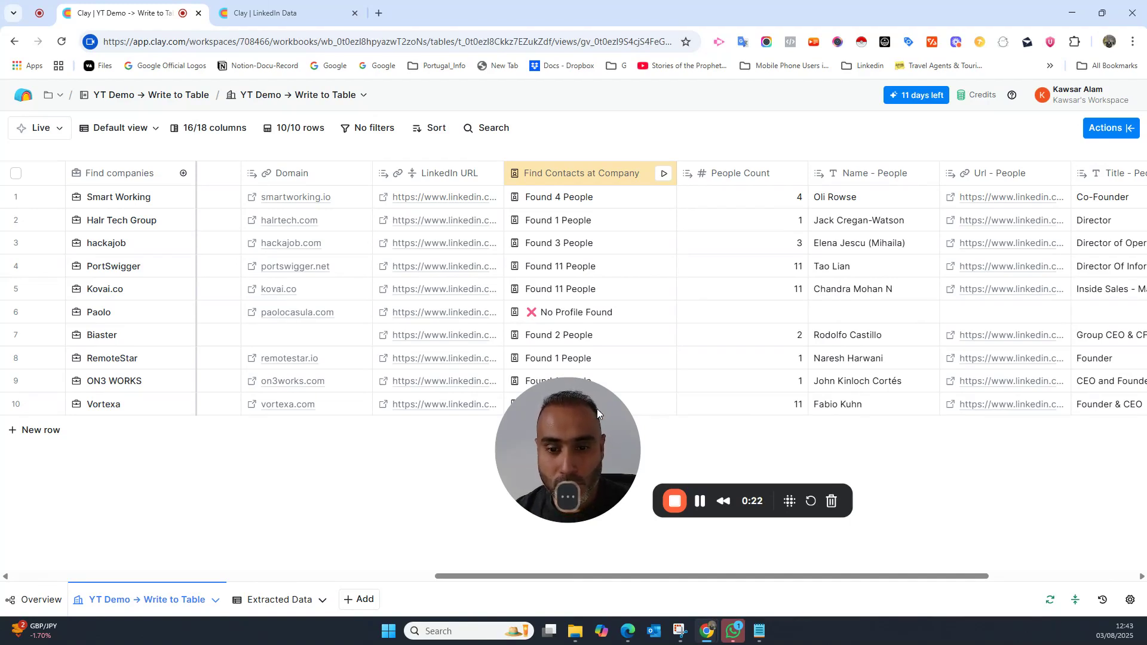
{"action": "left_click_drag", "start_coordinate": [598, 409], "coordinate": [391, 423]}
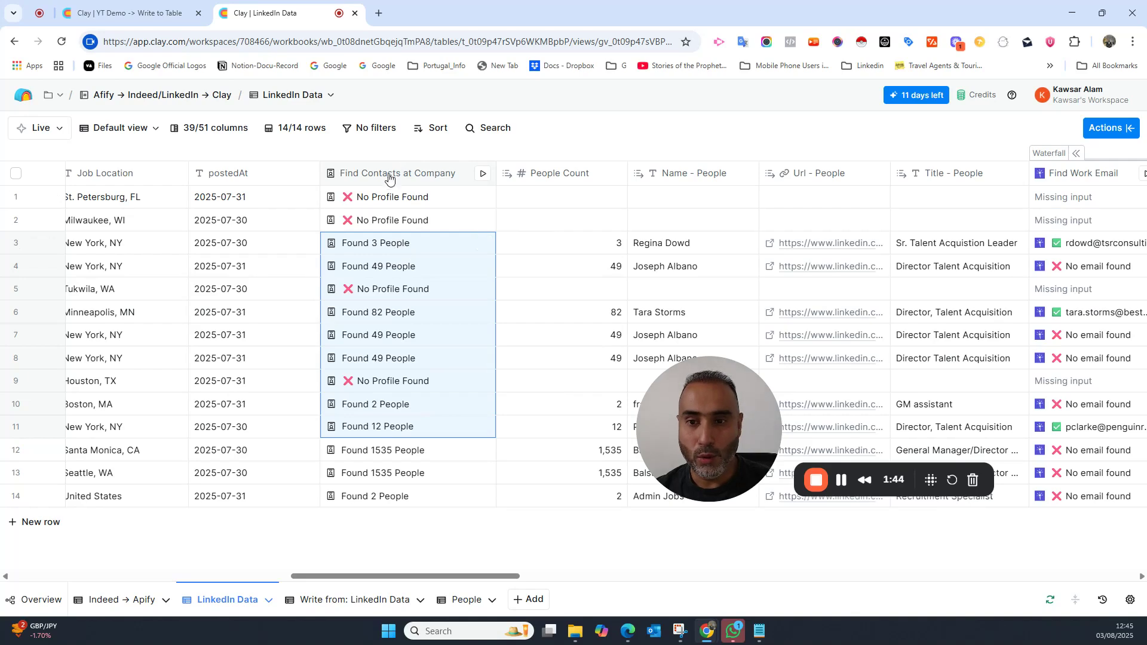
Step: Review the Find Contacts at Company column settings in the LinkedIn Data table, especially the job title keywords, and close them
{"action": "left_click", "coordinate": [371, 175]}
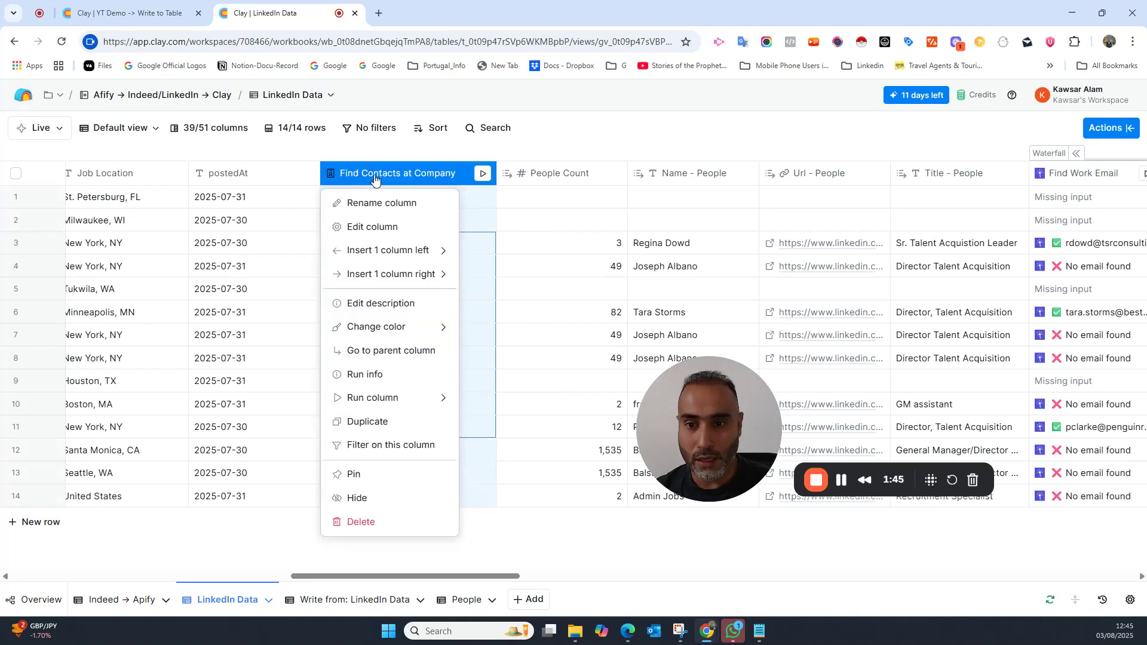
{"action": "left_click", "coordinate": [375, 229]}
{"action": "left_click_drag", "start_coordinate": [691, 399], "coordinate": [172, 369]}
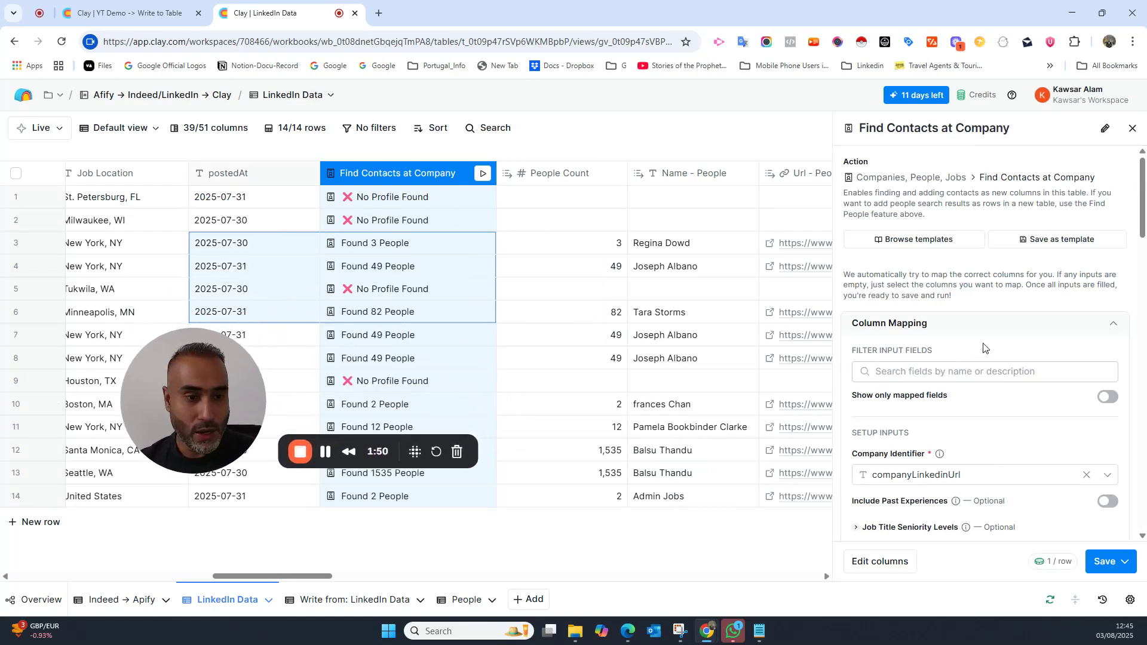
{"action": "scroll", "coordinate": [997, 337], "scroll_direction": "down", "scroll_amount": 6}
{"action": "scroll", "coordinate": [1011, 313], "scroll_direction": "up", "scroll_amount": 1}
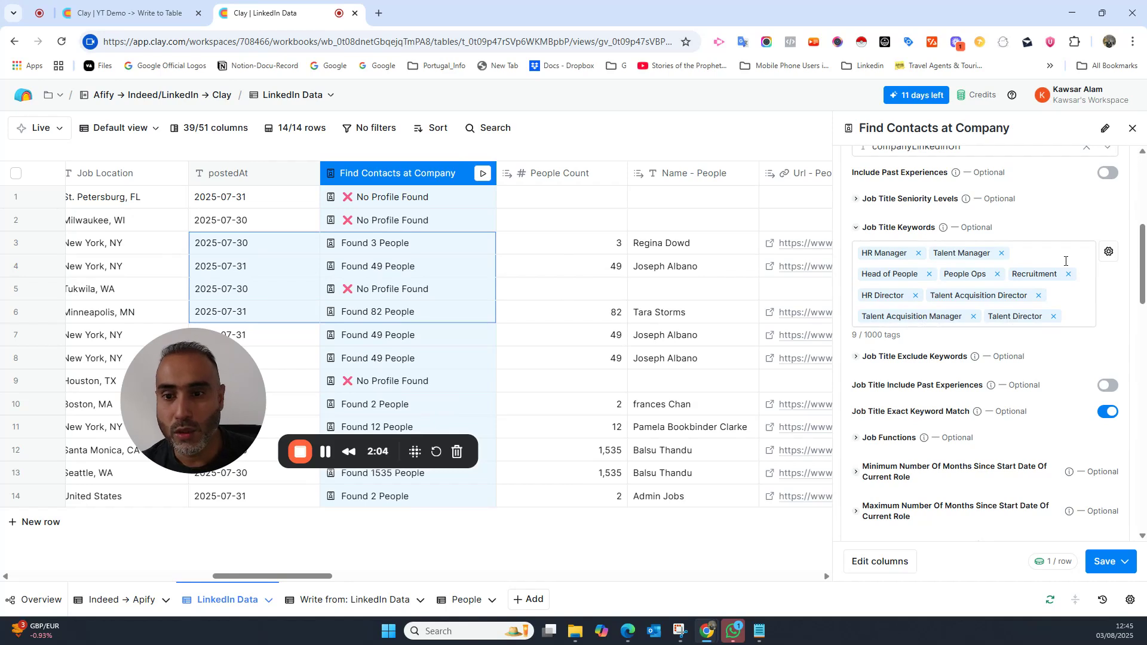
{"action": "left_click_drag", "start_coordinate": [202, 374], "coordinate": [153, 439]}
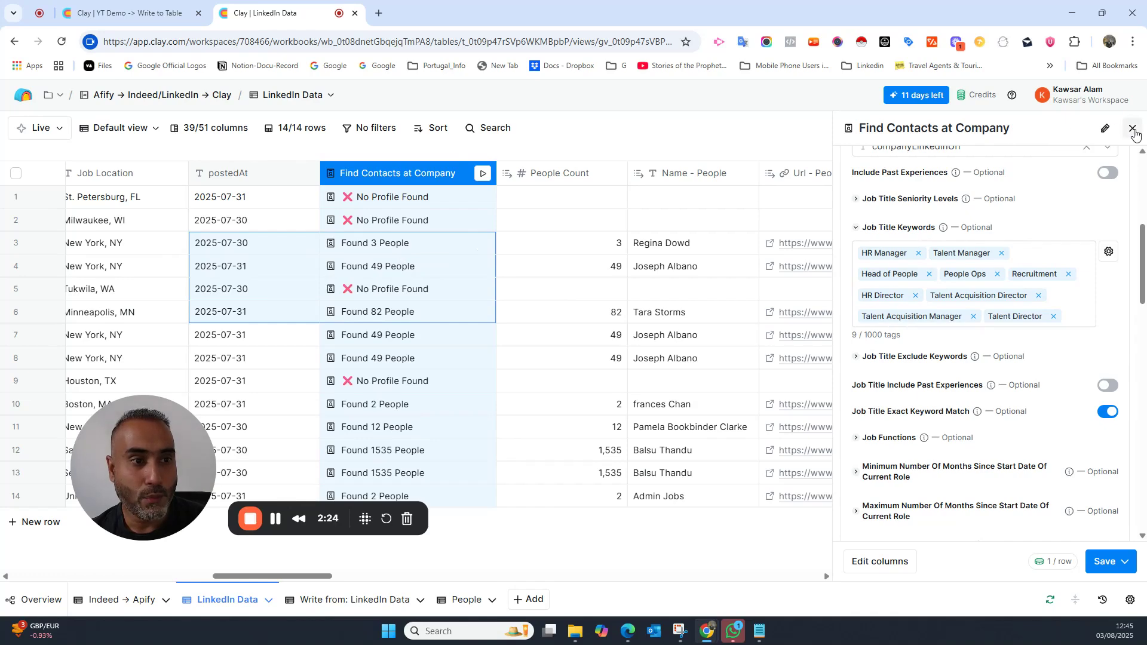
{"action": "left_click", "coordinate": [1133, 131]}
Step: Examine the row 3 Find Contacts at Company result, expanding each person record in the People list in turn
{"action": "left_click", "coordinate": [392, 245]}
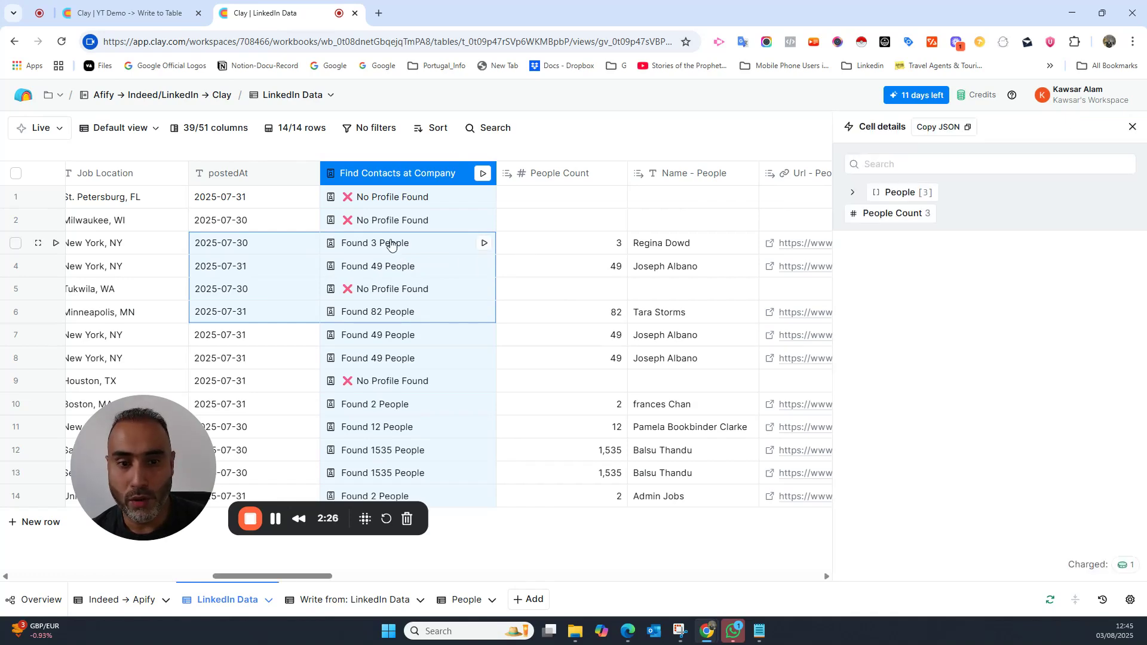
{"action": "left_click", "coordinate": [852, 192]}
{"action": "left_click", "coordinate": [863, 214]}
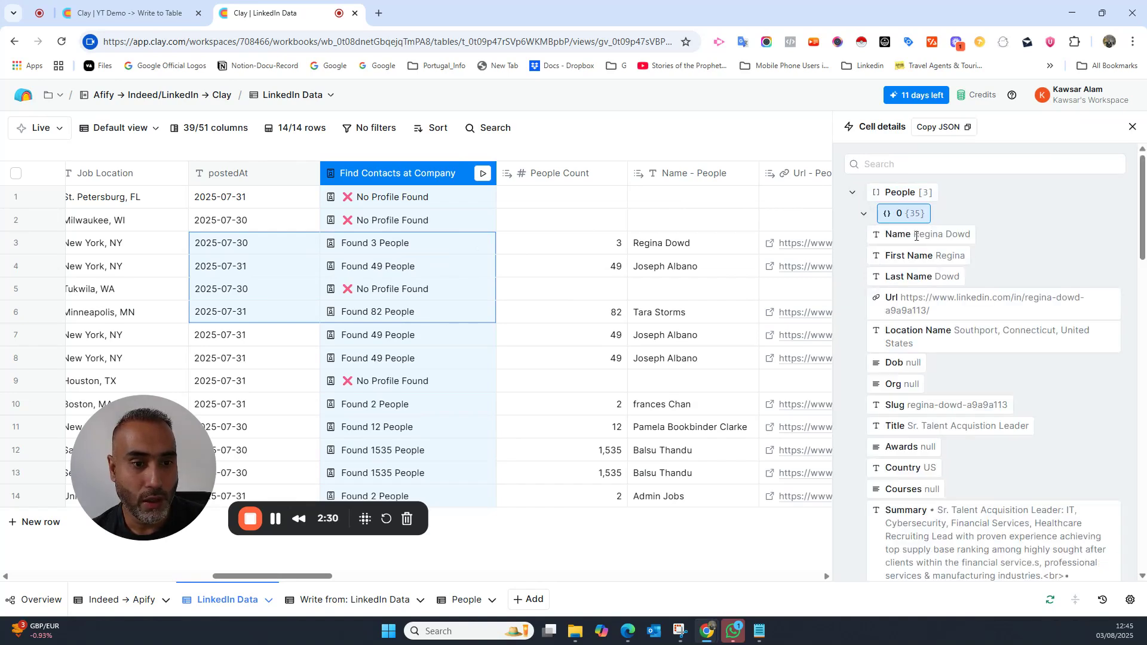
{"action": "left_click", "coordinate": [864, 216]}
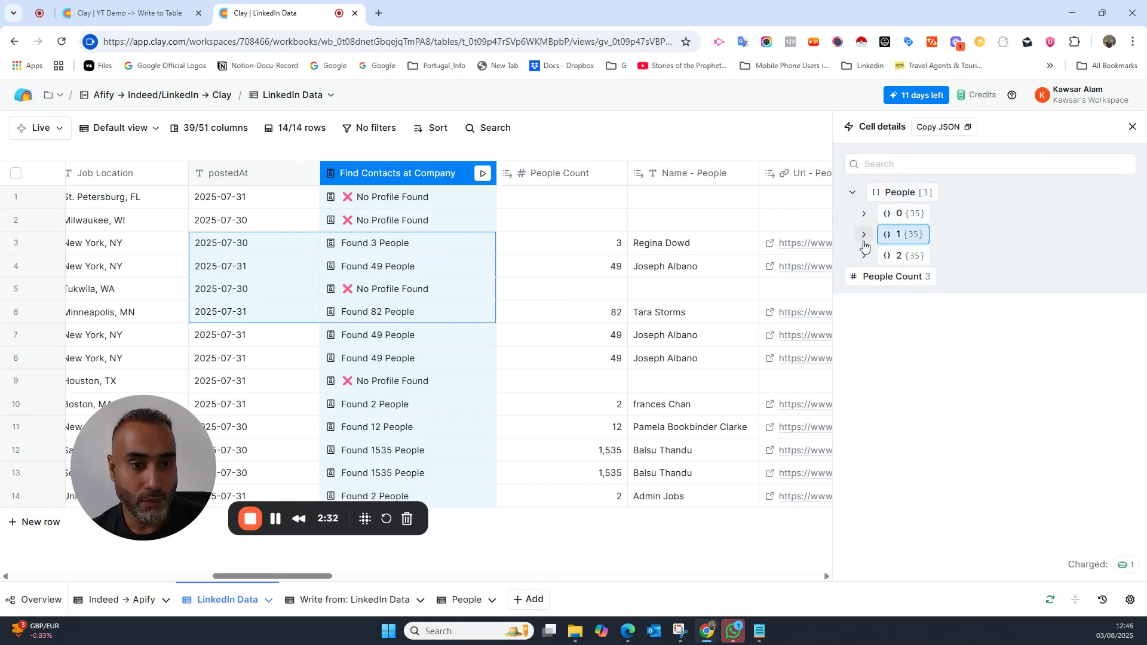
{"action": "left_click", "coordinate": [862, 236]}
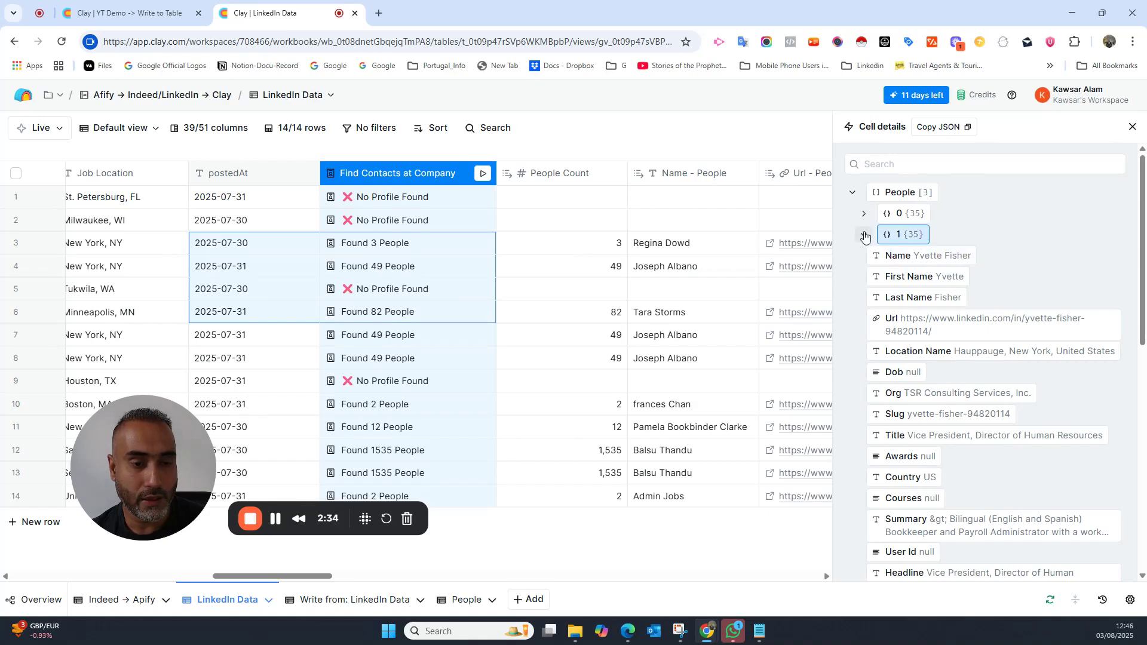
{"action": "left_click", "coordinate": [864, 234]}
{"action": "left_click", "coordinate": [864, 256]}
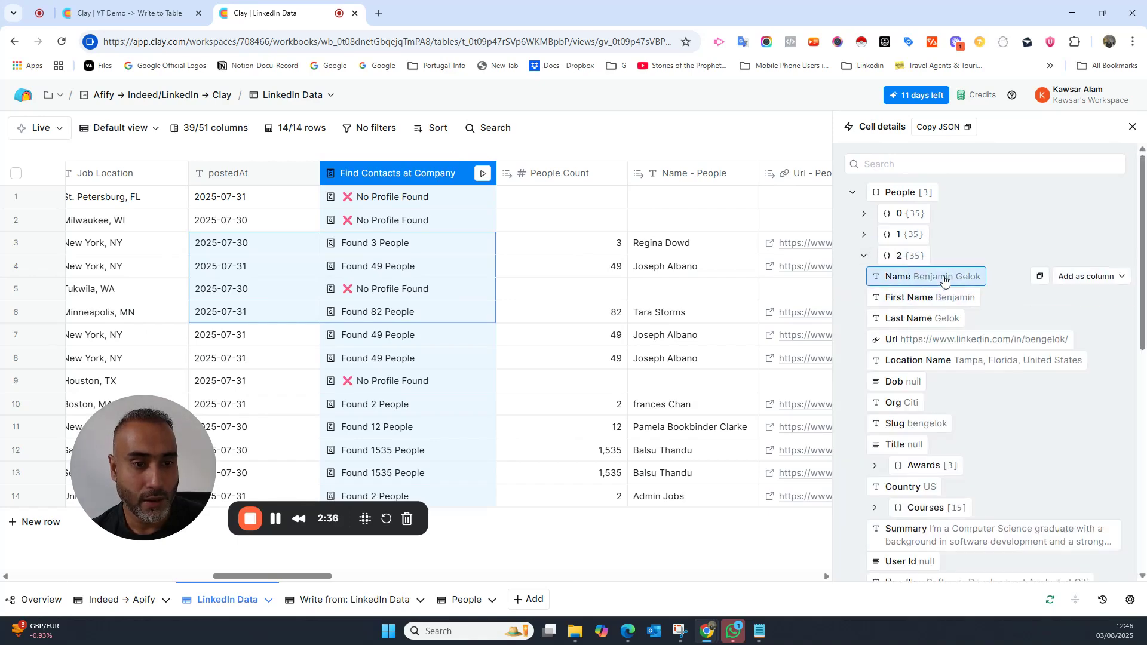
{"action": "left_click", "coordinate": [863, 256]}
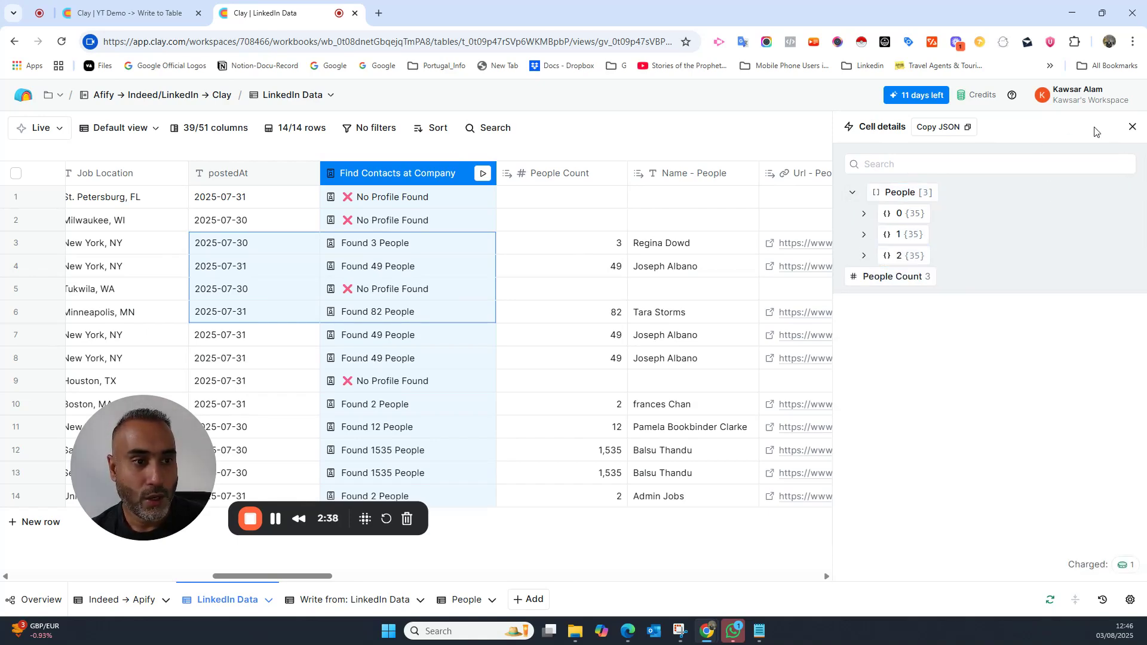
{"action": "left_click", "coordinate": [1131, 130]}
Step: Compare row 3's extracted person name and title columns with its Find Contacts at Company cell details
{"action": "left_click_drag", "start_coordinate": [469, 576], "coordinate": [536, 573]}
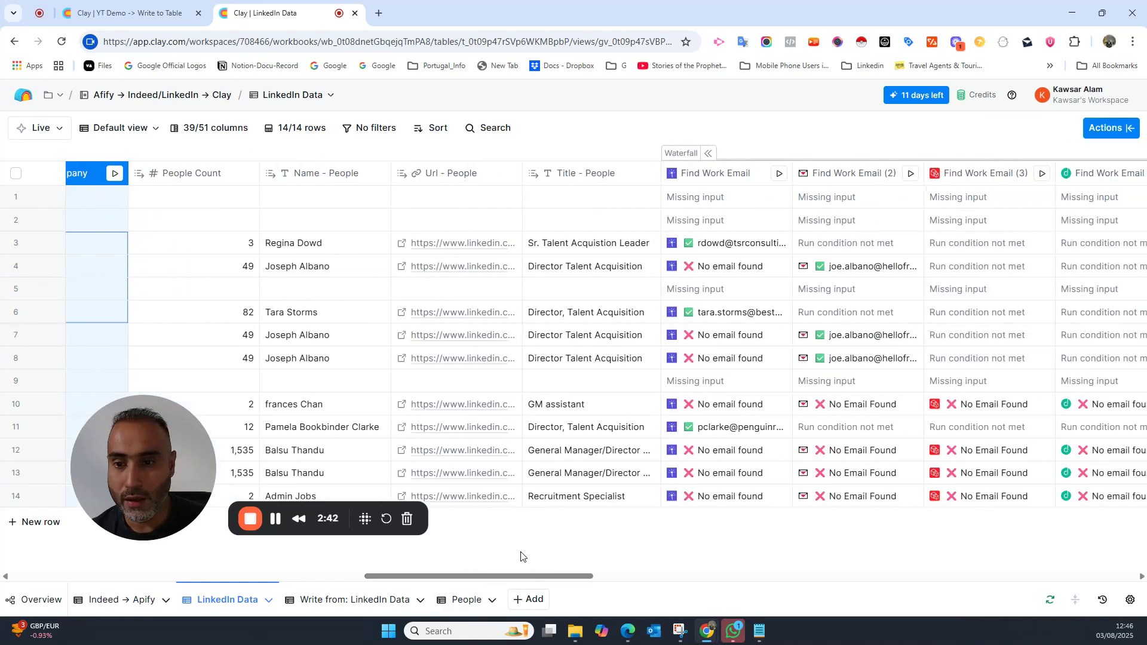
{"action": "left_click", "coordinate": [293, 245]}
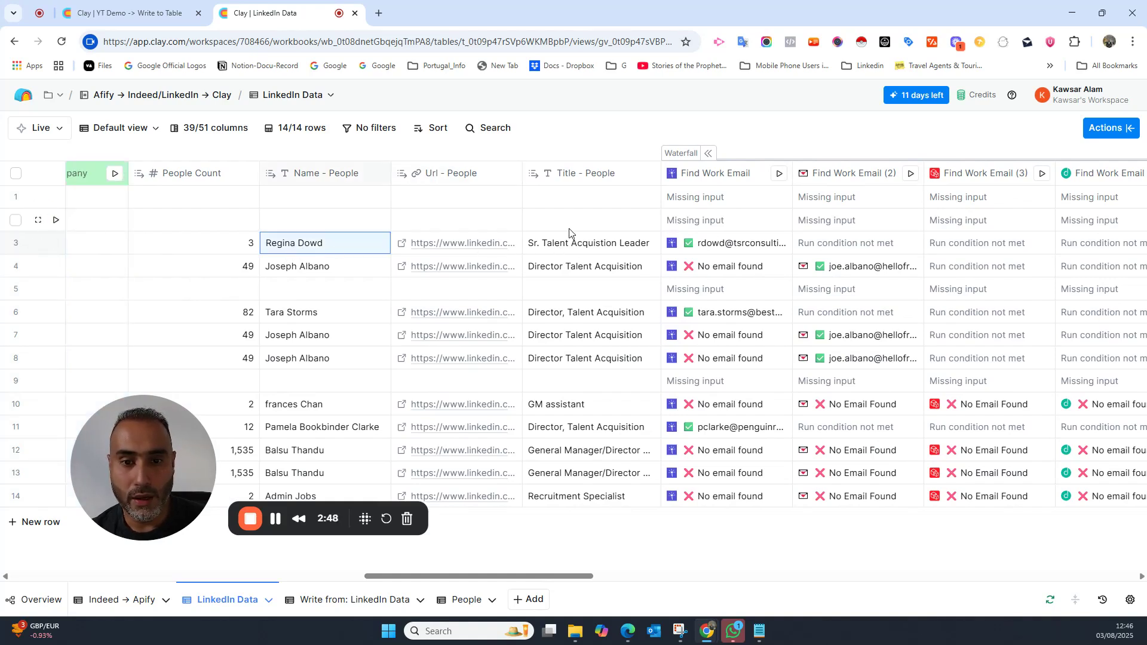
{"action": "left_click", "coordinate": [578, 245]}
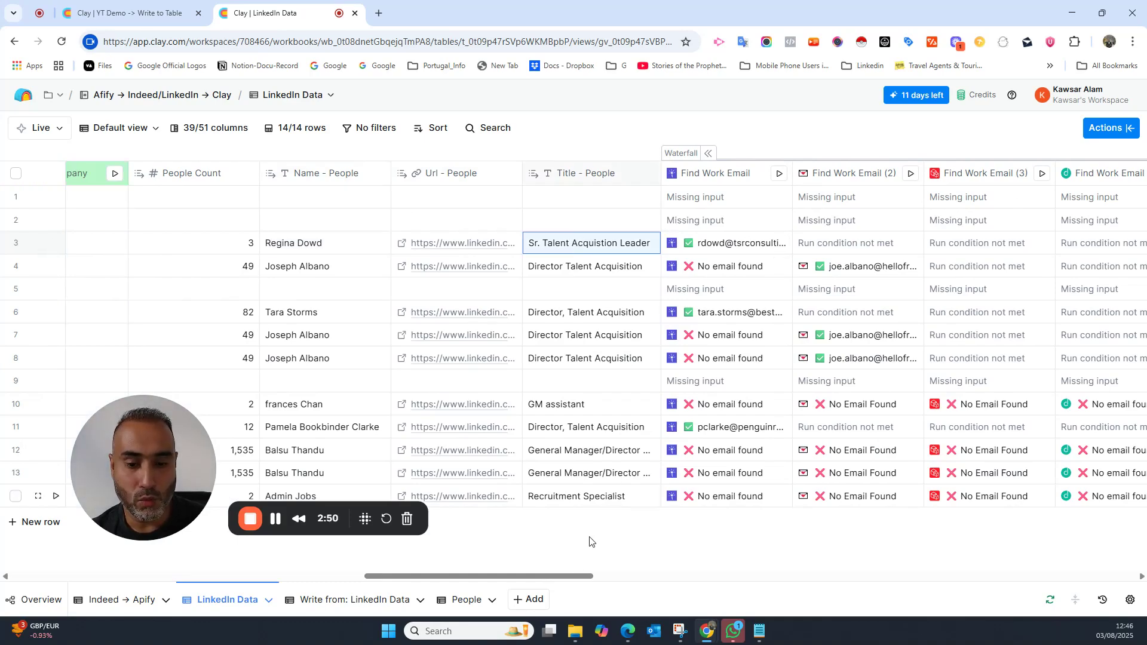
{"action": "left_click_drag", "start_coordinate": [563, 577], "coordinate": [488, 597]}
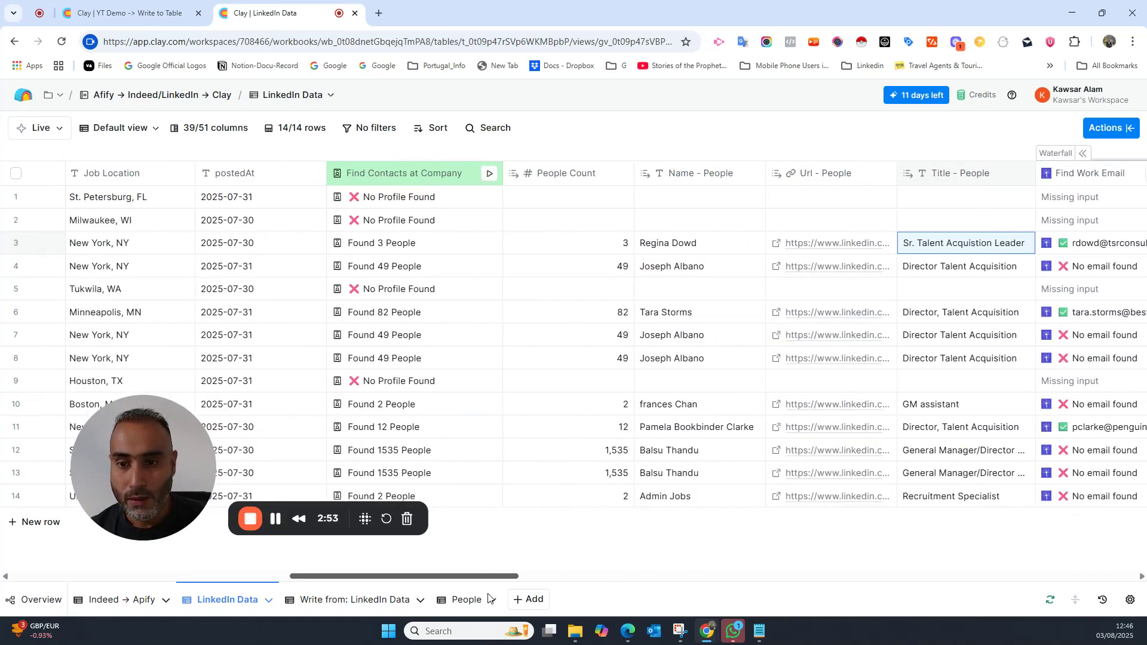
{"action": "left_click", "coordinate": [378, 245]}
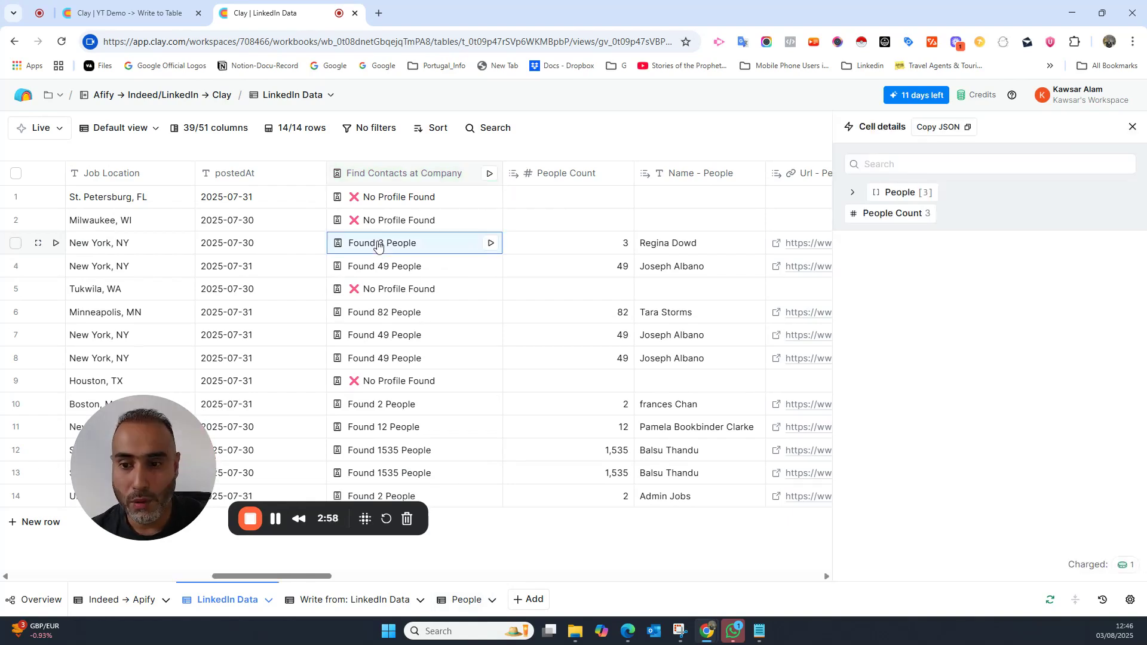
{"action": "left_click_drag", "start_coordinate": [169, 438], "coordinate": [290, 414]}
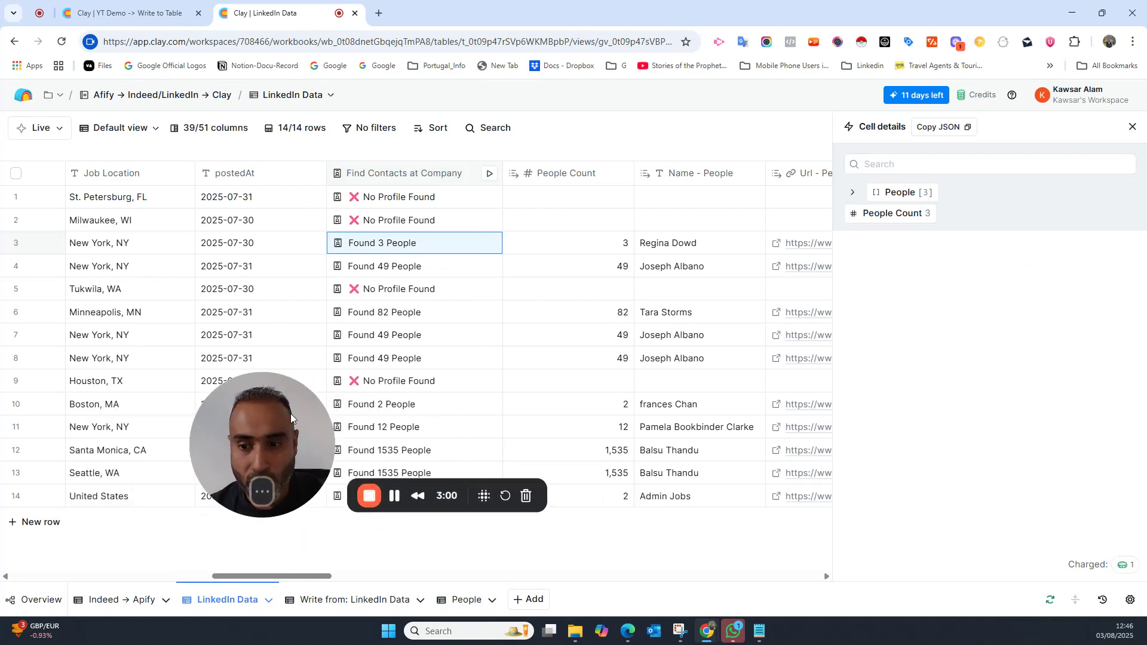
Step: Switch to the YT Demo → Write to Table workbook and review the job title keywords in its Find Contacts at Company column settings
{"action": "left_click", "coordinate": [123, 17]}
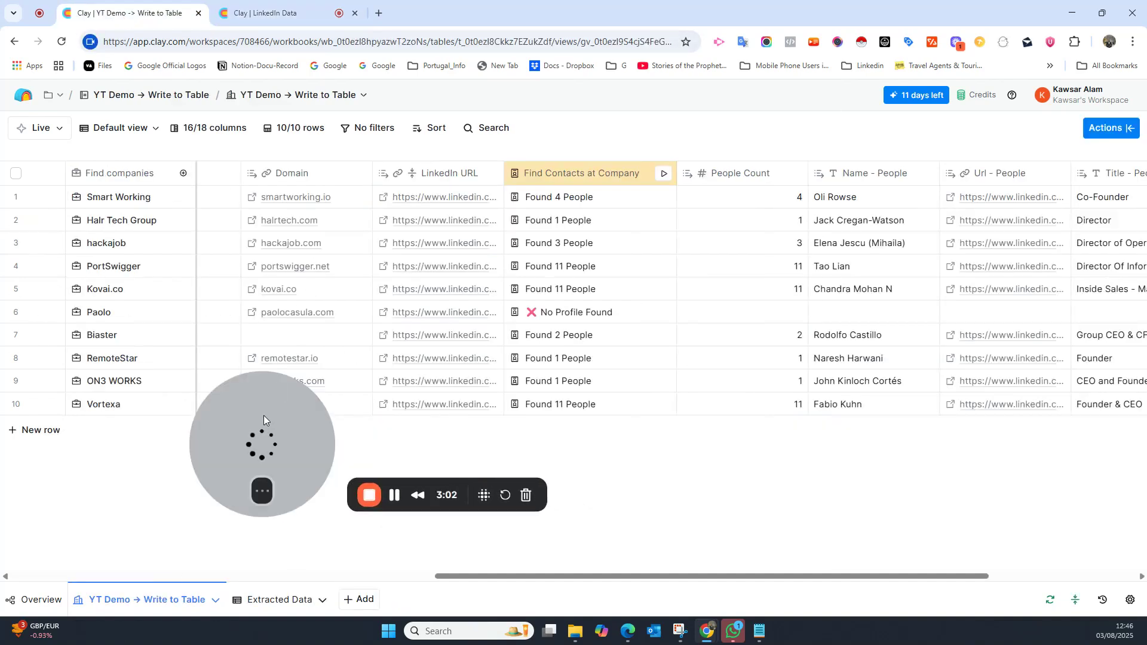
{"action": "left_click_drag", "start_coordinate": [277, 397], "coordinate": [209, 389]}
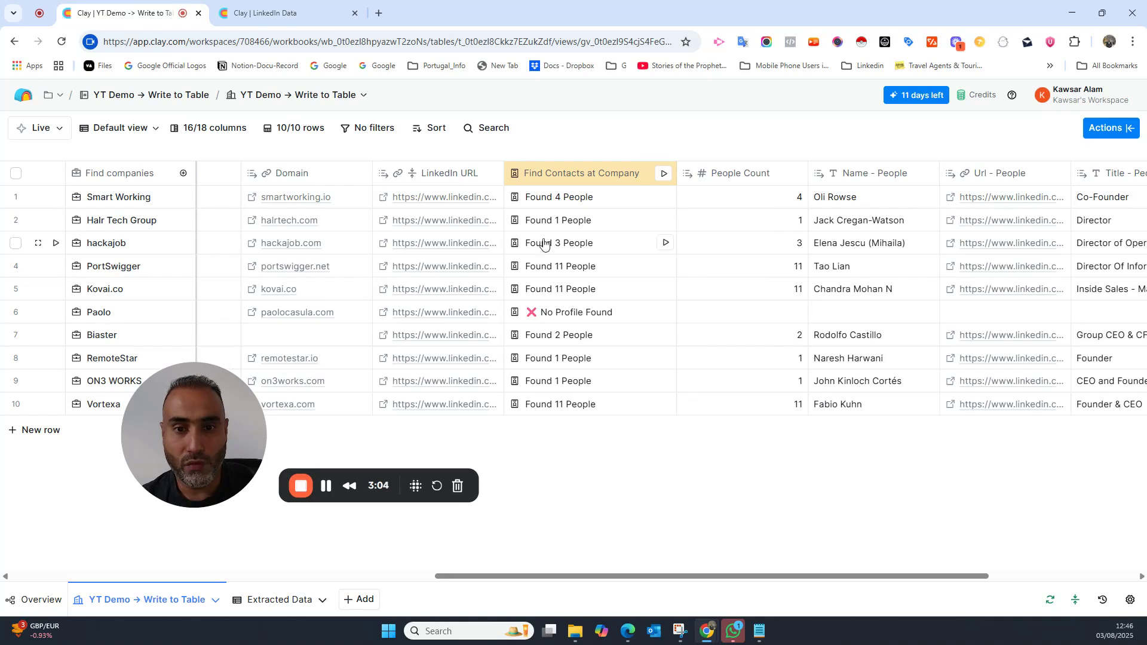
{"action": "left_click", "coordinate": [546, 175]}
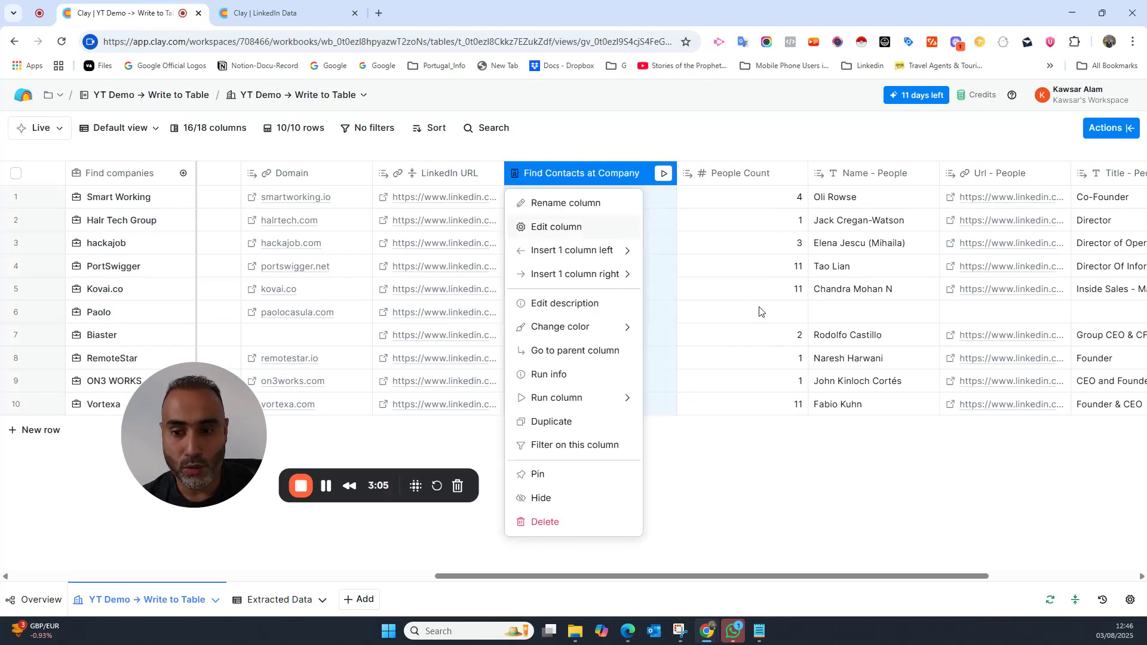
{"action": "scroll", "coordinate": [1080, 302], "scroll_direction": "down", "scroll_amount": 4}
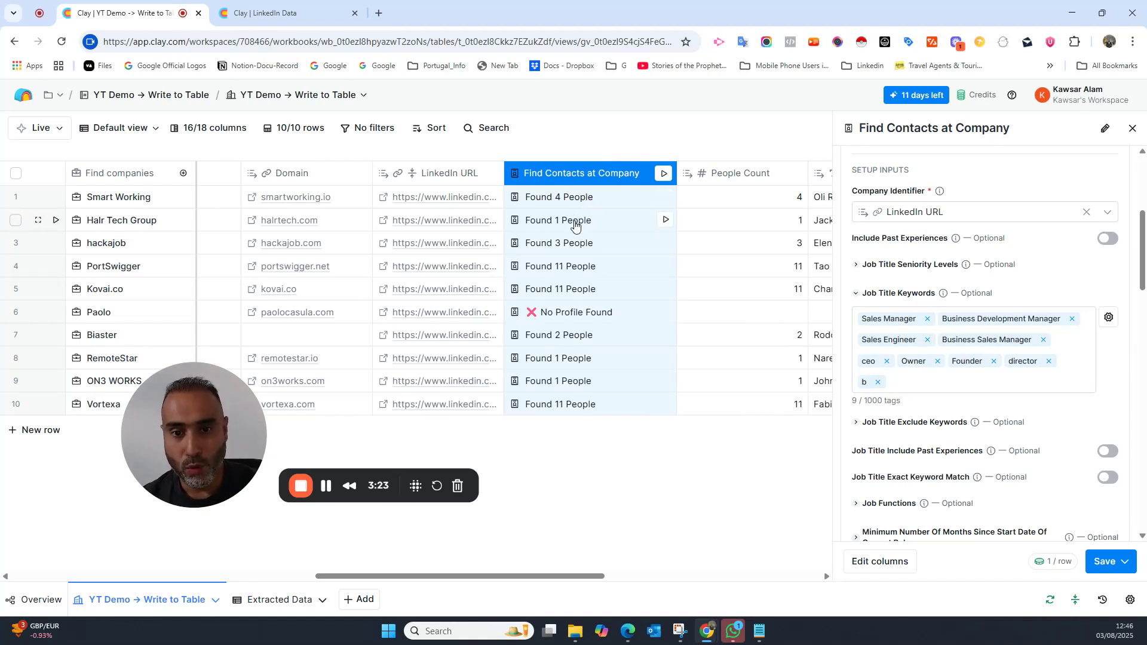
{"action": "left_click", "coordinate": [1131, 130]}
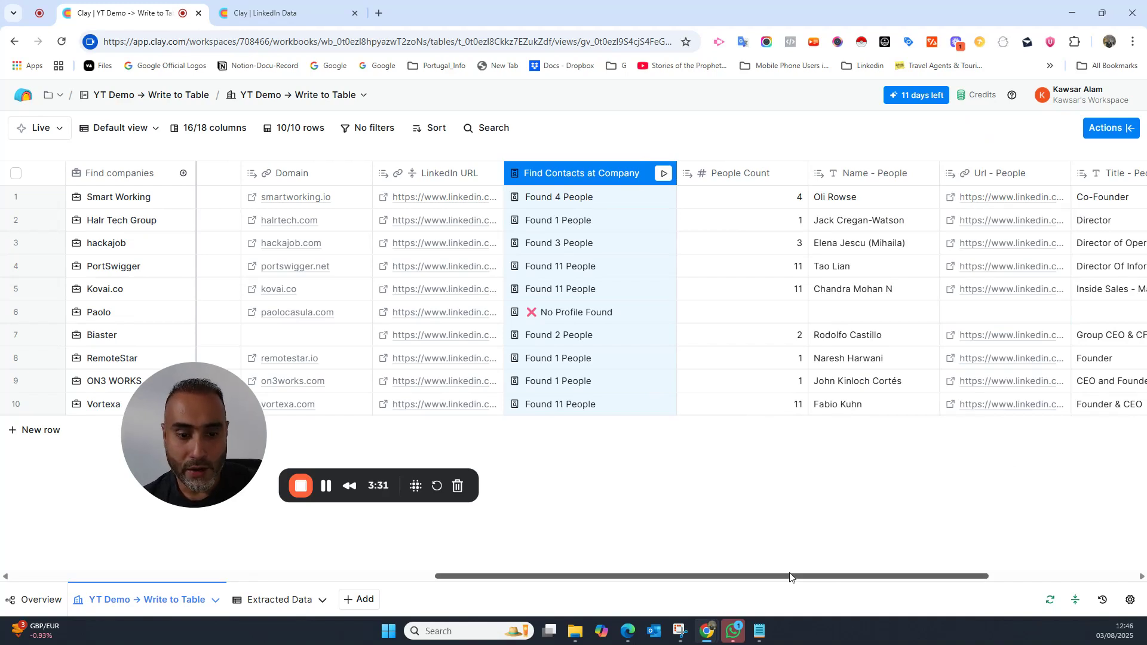
Step: View the demo table's people columns and Write to Other Table column, glancing back at the LinkedIn Data table for comparison
{"action": "left_click_drag", "start_coordinate": [788, 576], "coordinate": [947, 591]}
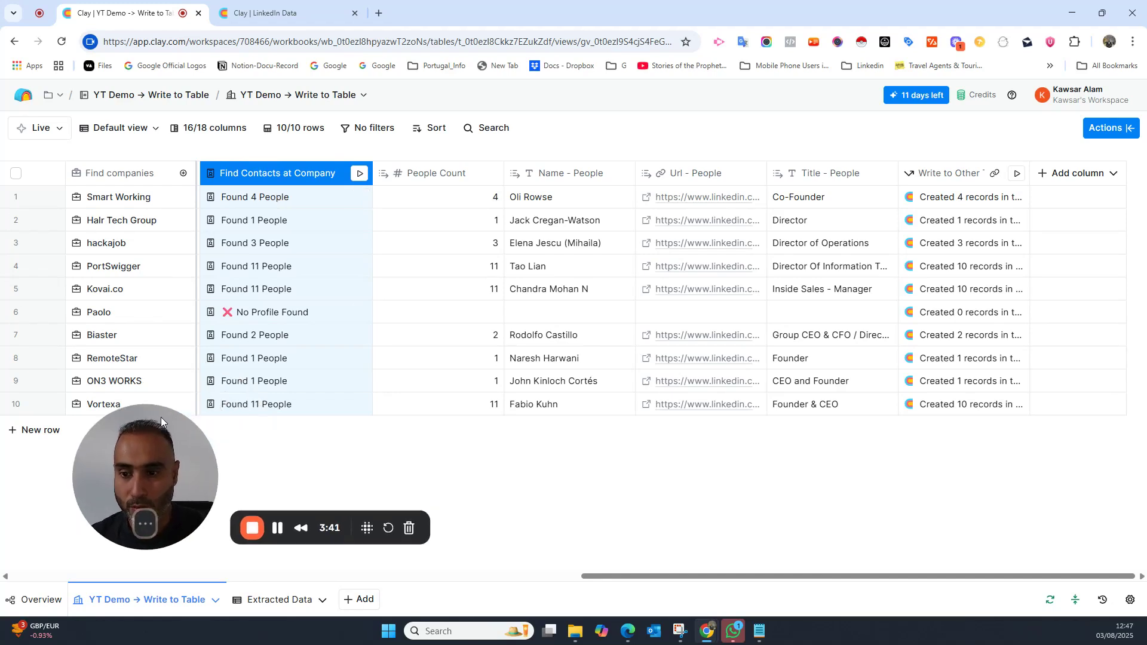
{"action": "left_click", "coordinate": [270, 12]}
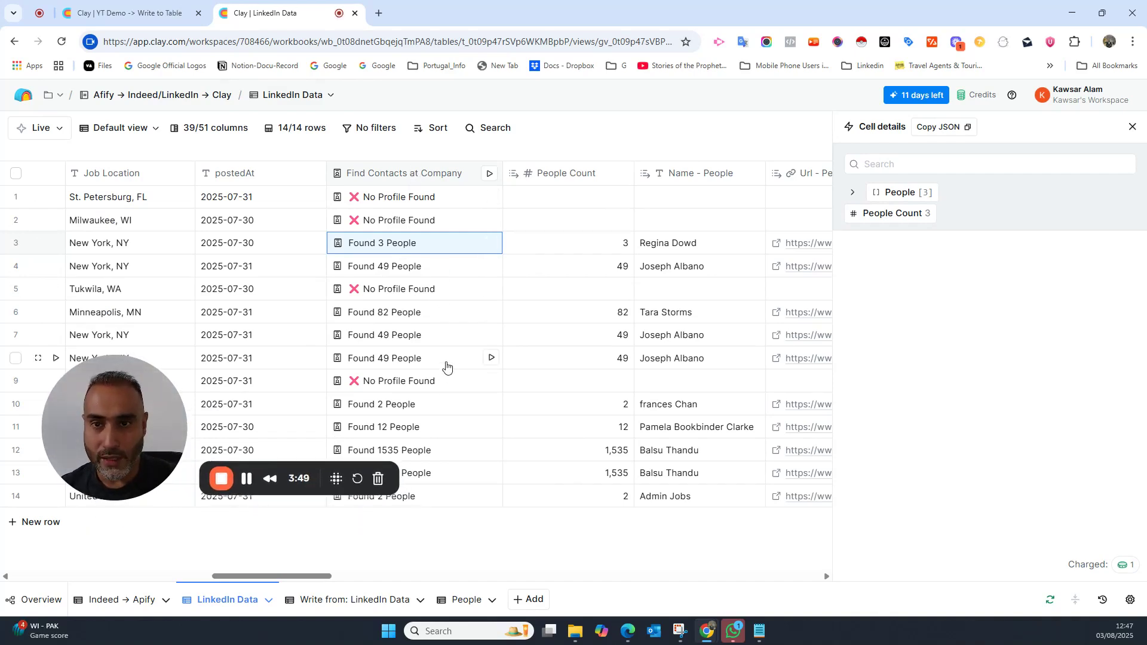
{"action": "left_click", "coordinate": [154, 13]}
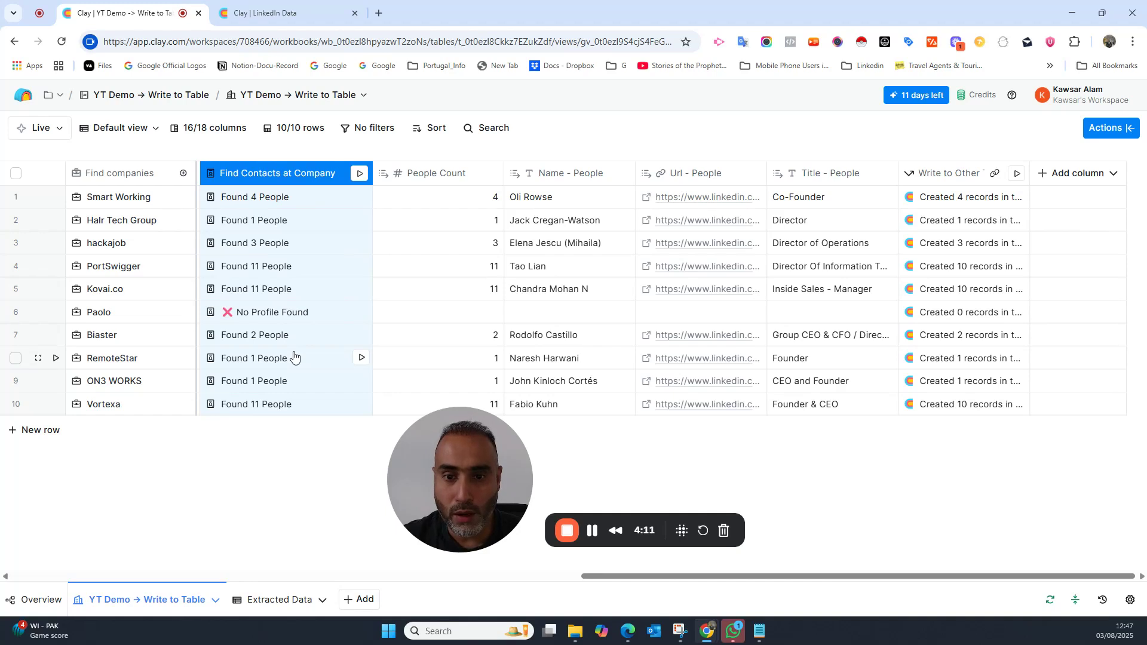
Step: Add a Write to Other Table enrichment to the demo table from the full enrichments list
{"action": "left_click_drag", "start_coordinate": [435, 443], "coordinate": [382, 454]}
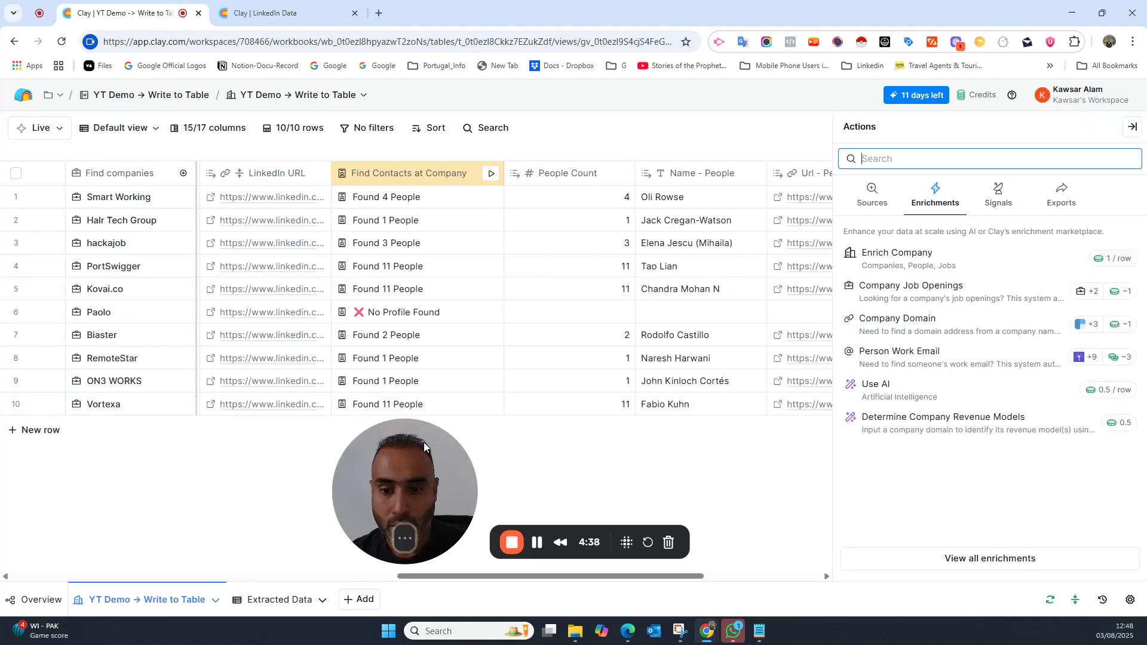
{"action": "left_click_drag", "start_coordinate": [424, 442], "coordinate": [235, 371]}
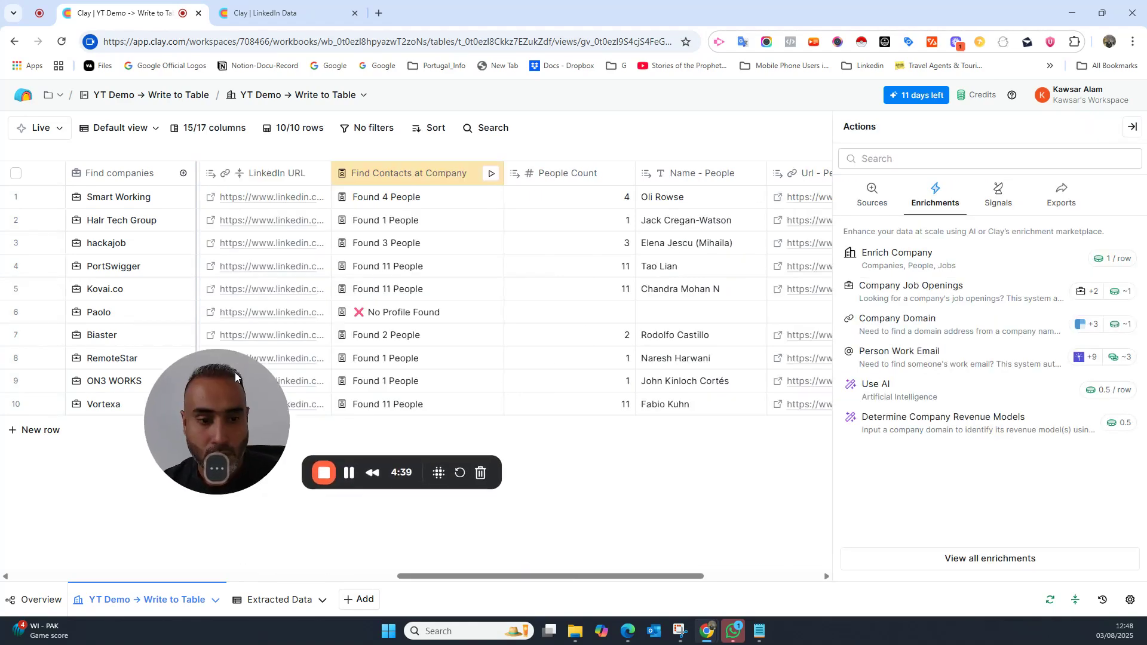
{"action": "left_click", "coordinate": [1012, 560]}
{"action": "left_click_drag", "start_coordinate": [235, 401], "coordinate": [191, 396]}
{"action": "left_click", "coordinate": [368, 500]}
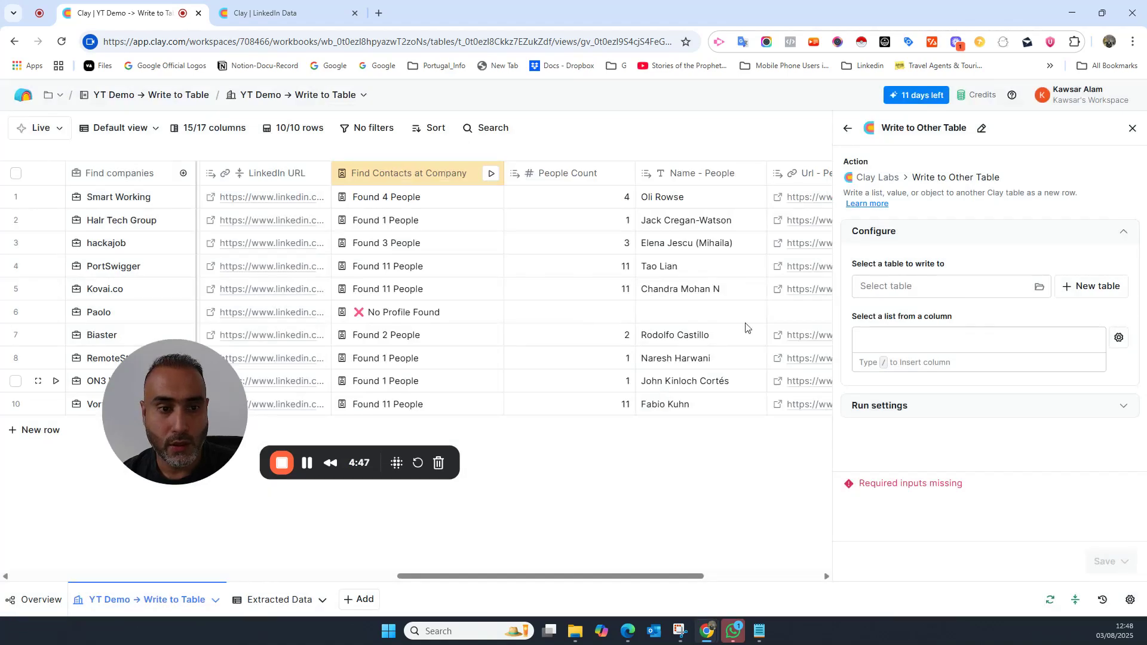
{"action": "left_click_drag", "start_coordinate": [225, 410], "coordinate": [232, 427]}
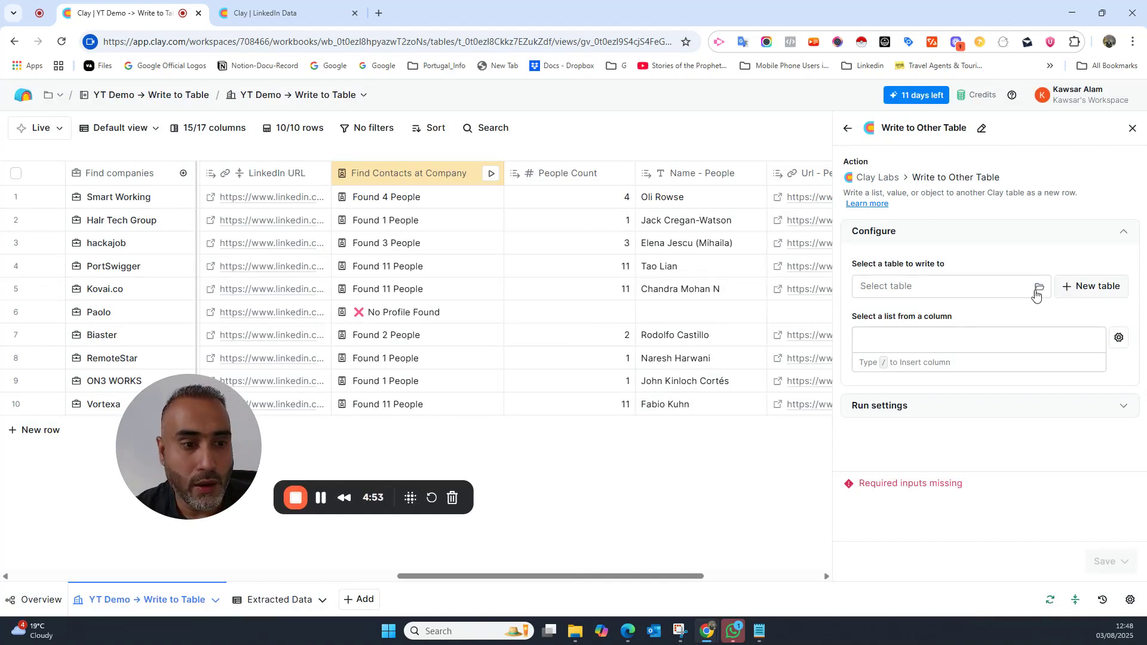
Step: Set Extracted Data in the YT Demo → Write to Table workbook as the table to write to
{"action": "left_click", "coordinate": [1020, 288]}
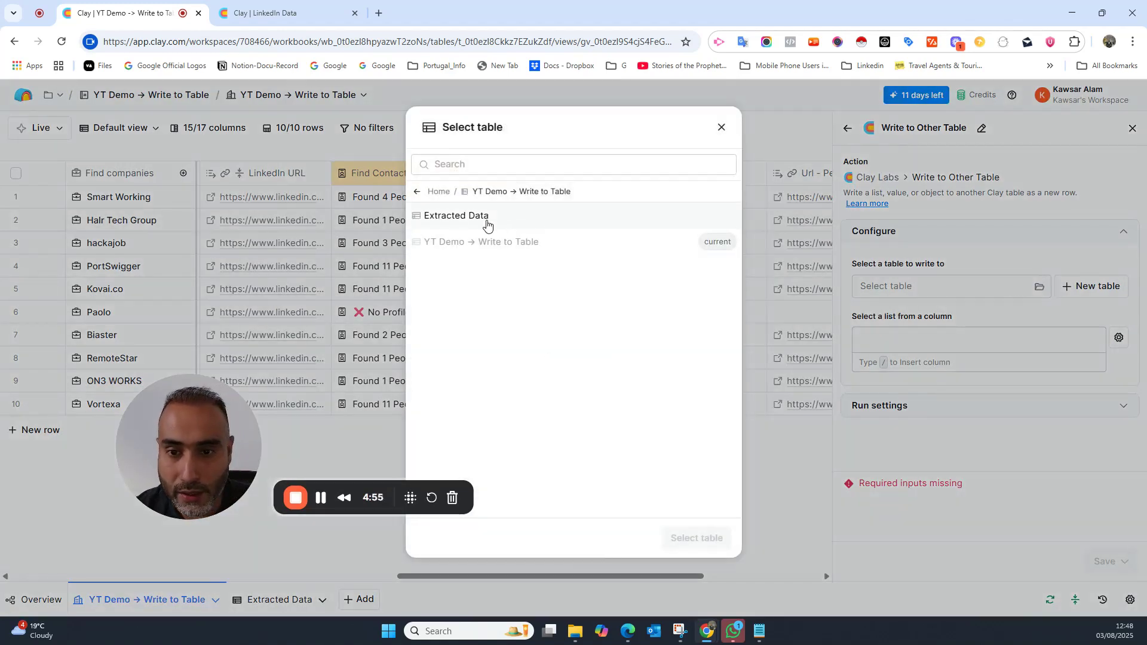
{"action": "left_click", "coordinate": [455, 219]}
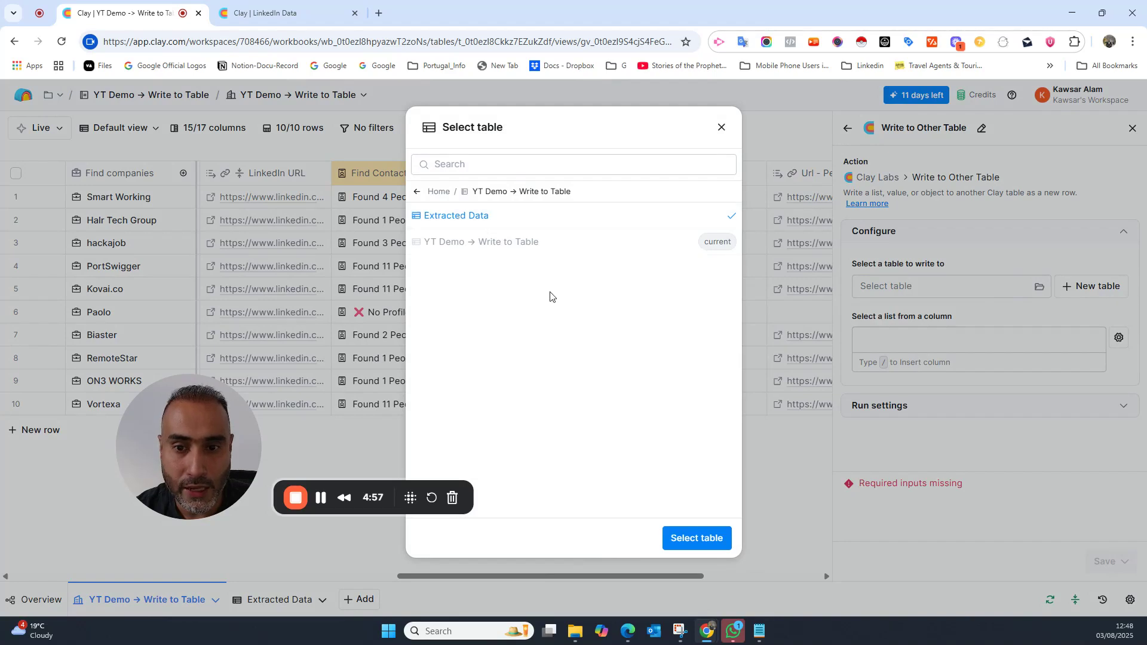
{"action": "left_click", "coordinate": [694, 541]}
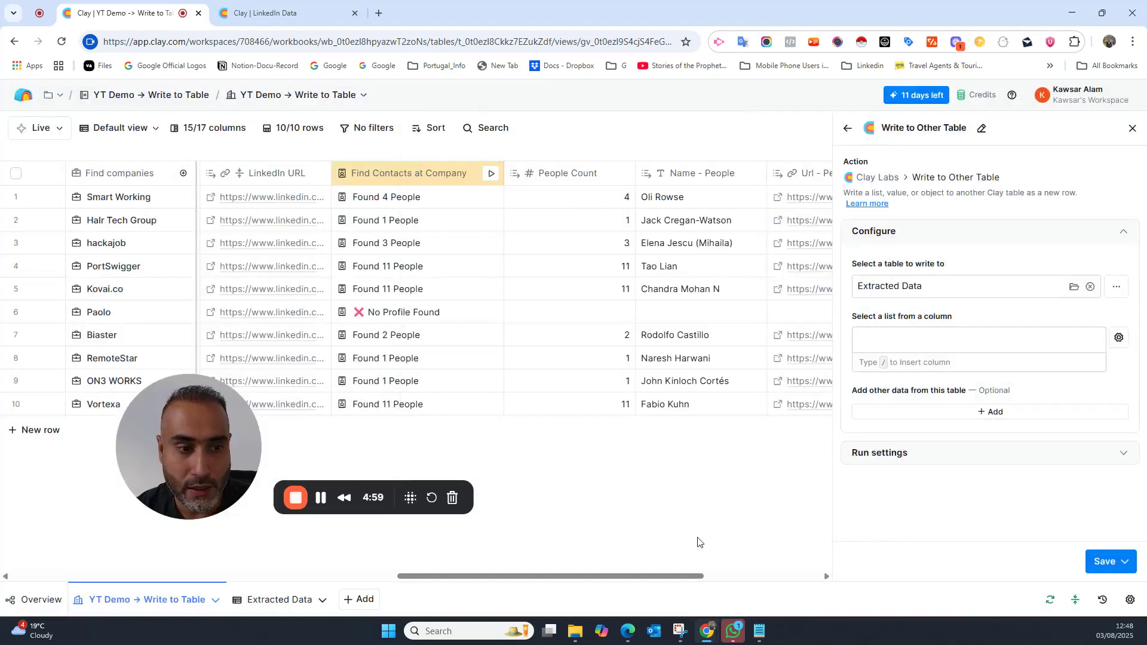
{"action": "left_click", "coordinate": [905, 333]}
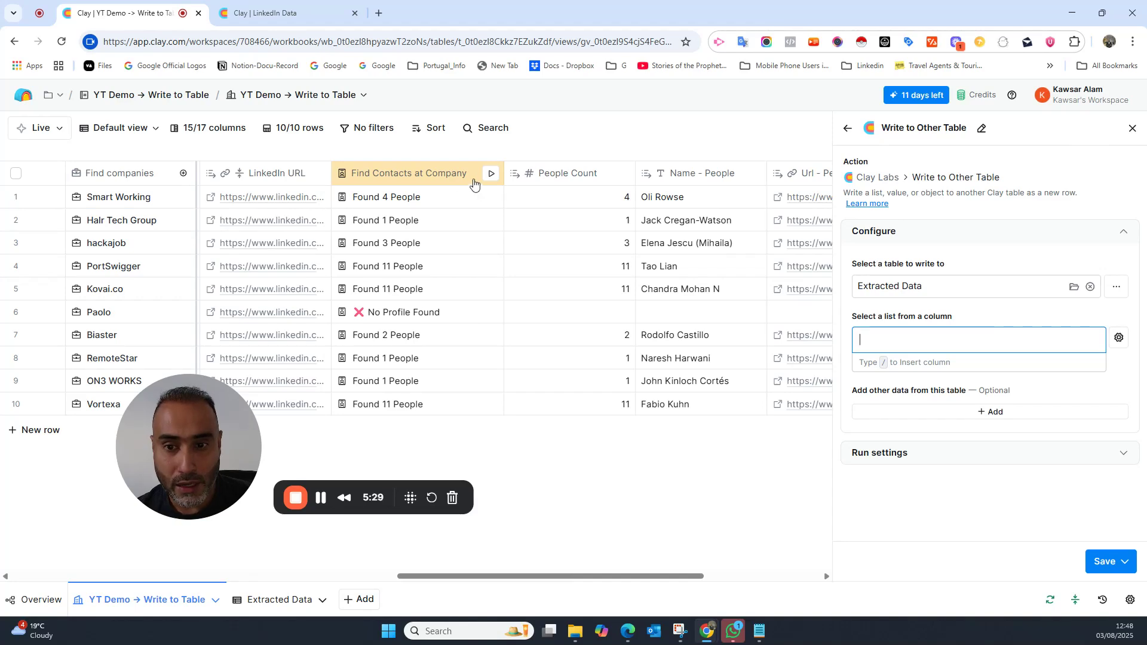
{"action": "left_click", "coordinate": [377, 199]}
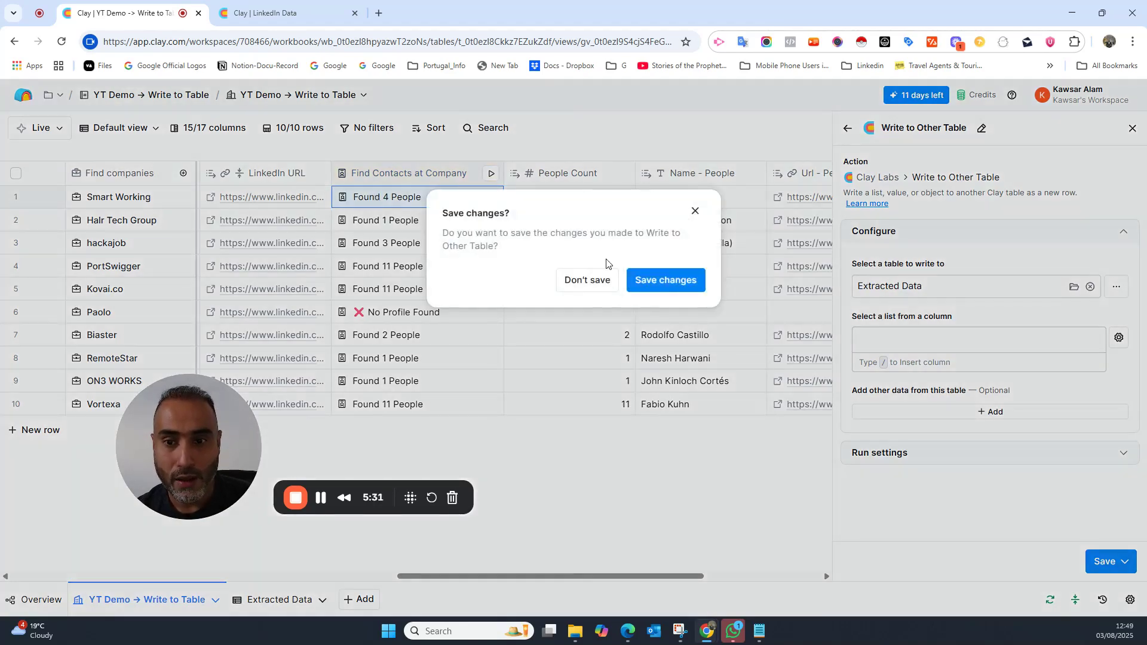
{"action": "left_click", "coordinate": [694, 213]}
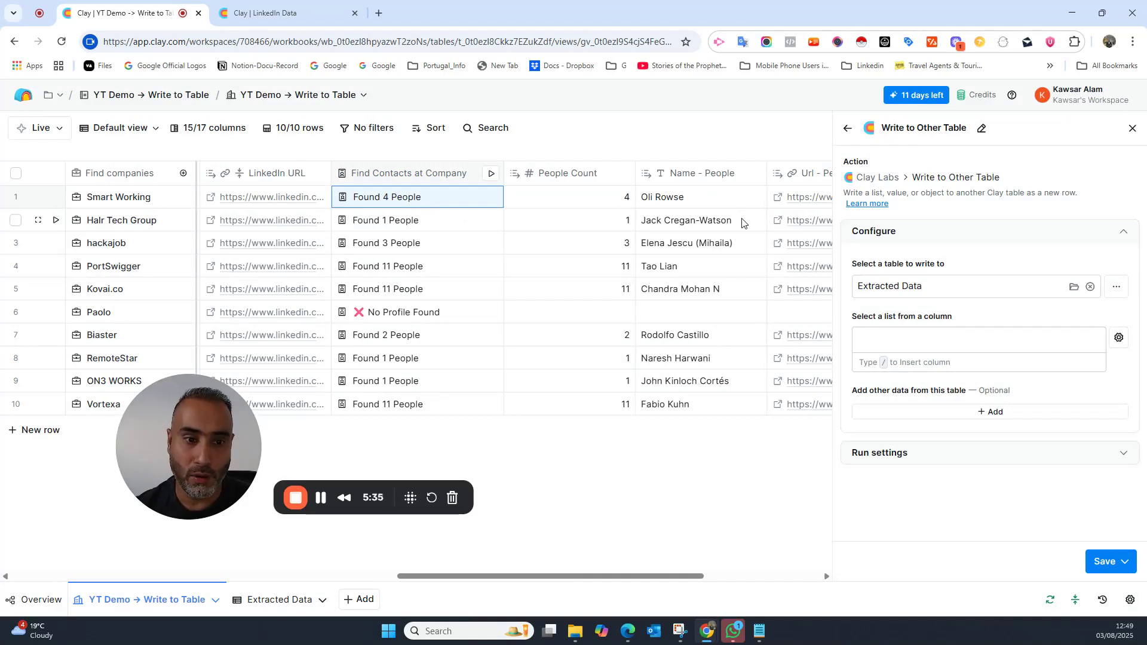
Step: Set the list to write from as the people list inside the Find Contacts at Company column
{"action": "left_click", "coordinate": [882, 340]}
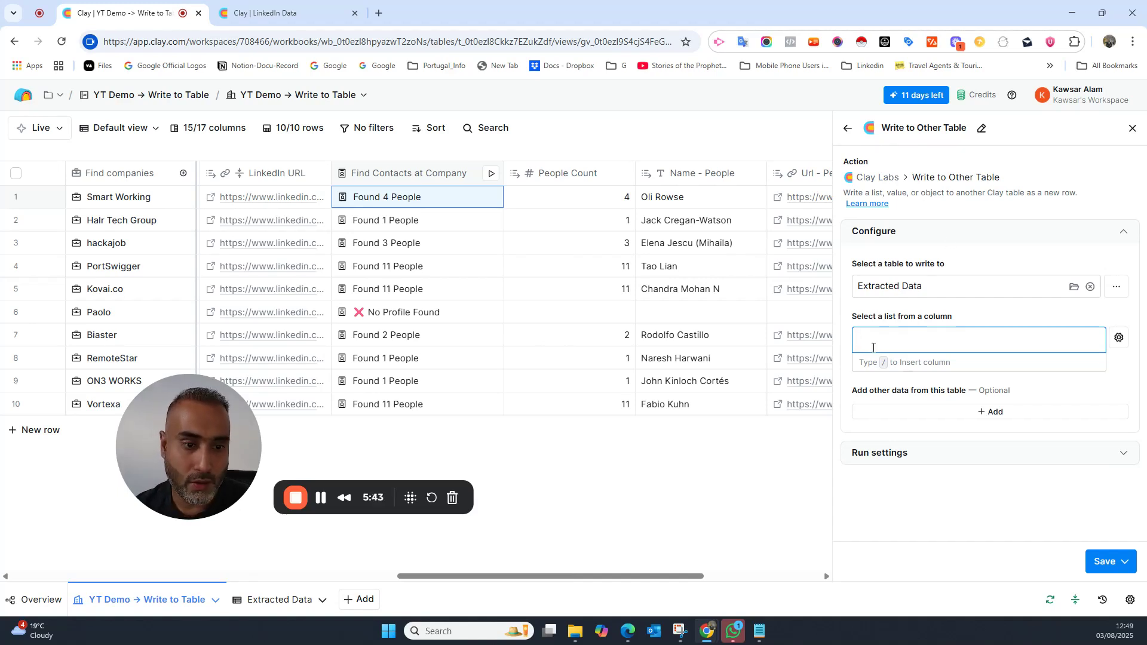
{"action": "type", "text": "/"}
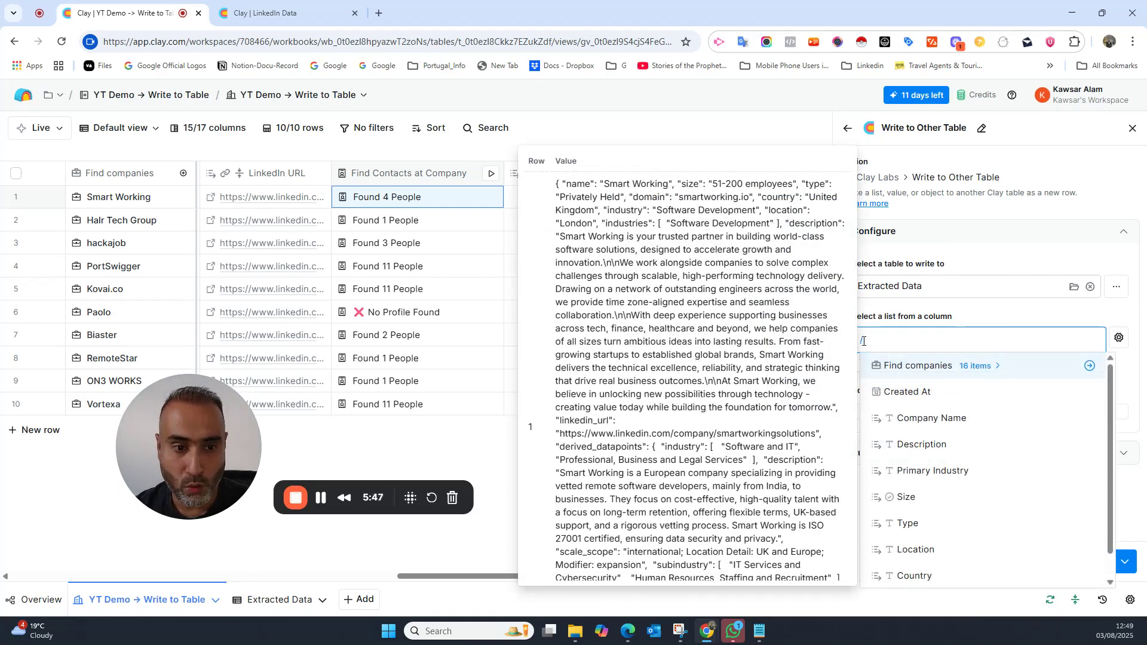
{"action": "type", "text": "find"}
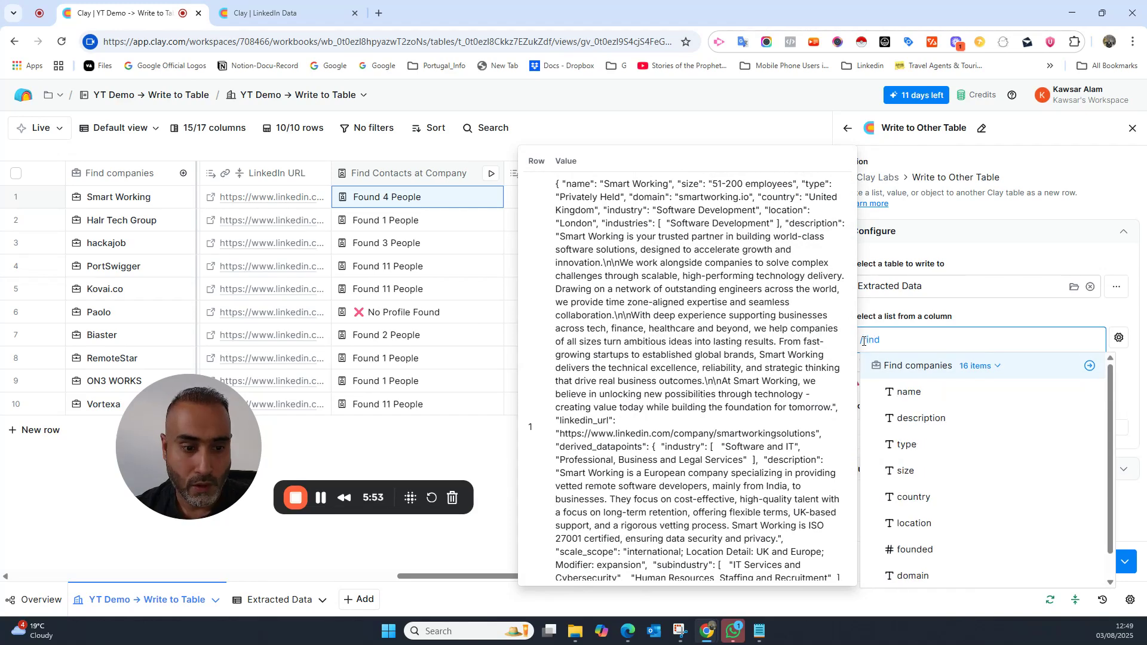
{"action": "scroll", "coordinate": [998, 427], "scroll_direction": "down", "scroll_amount": 2}
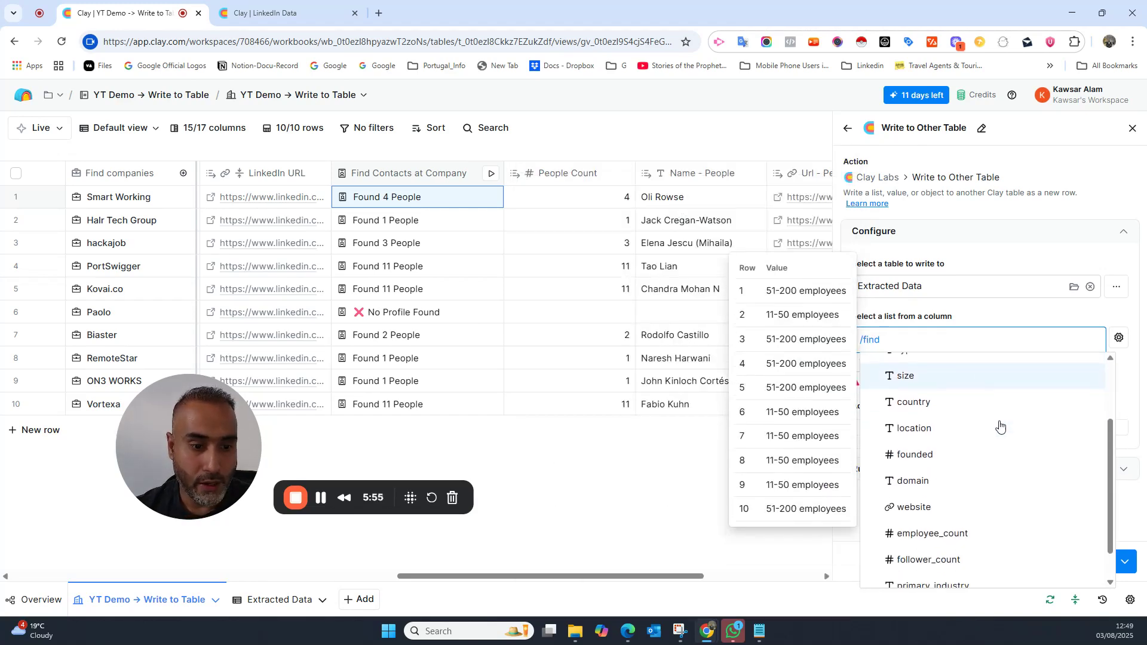
{"action": "scroll", "coordinate": [1001, 467], "scroll_direction": "down", "scroll_amount": 4}
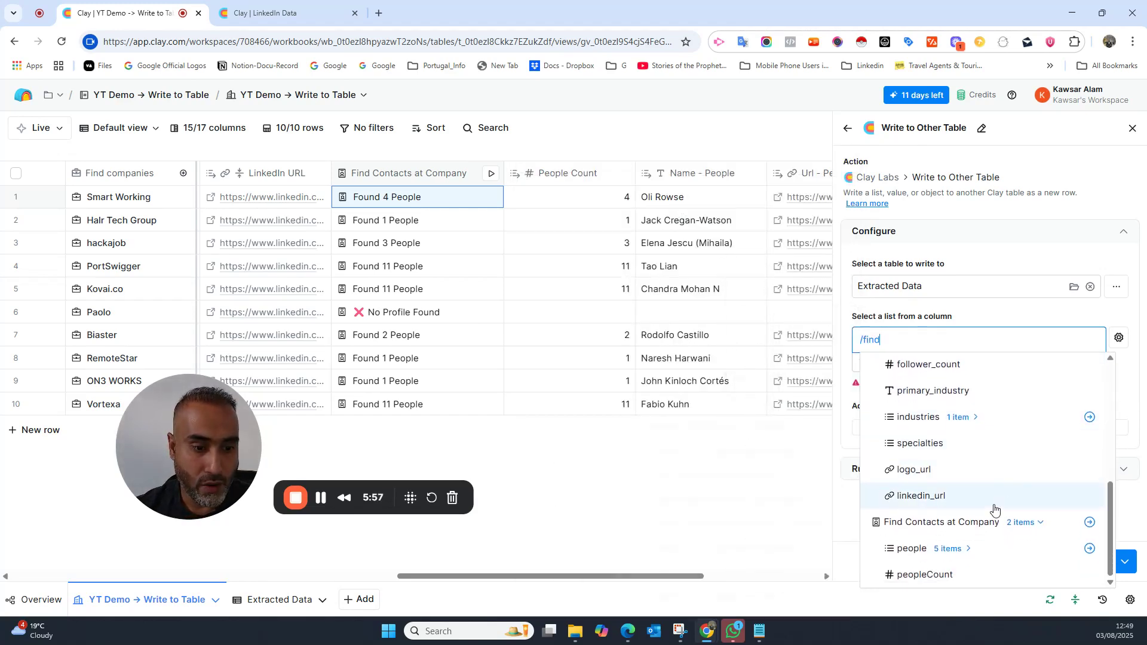
{"action": "scroll", "coordinate": [967, 523], "scroll_direction": "up", "scroll_amount": 1}
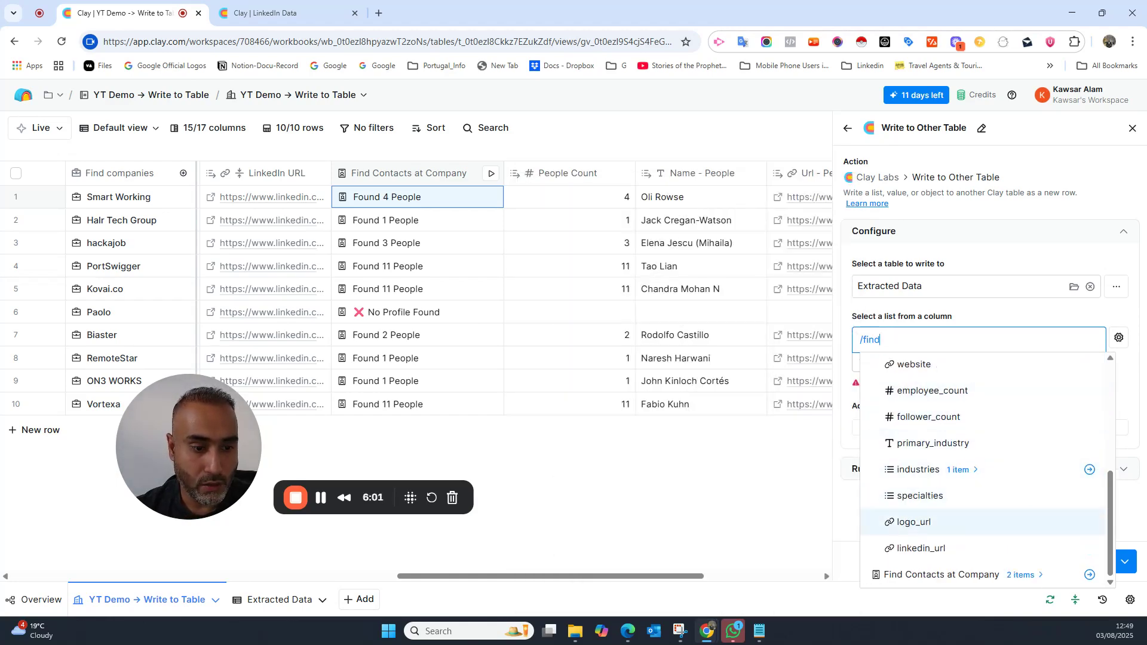
{"action": "left_click", "coordinate": [1025, 581]}
{"action": "scroll", "coordinate": [1054, 527], "scroll_direction": "down", "scroll_amount": 1}
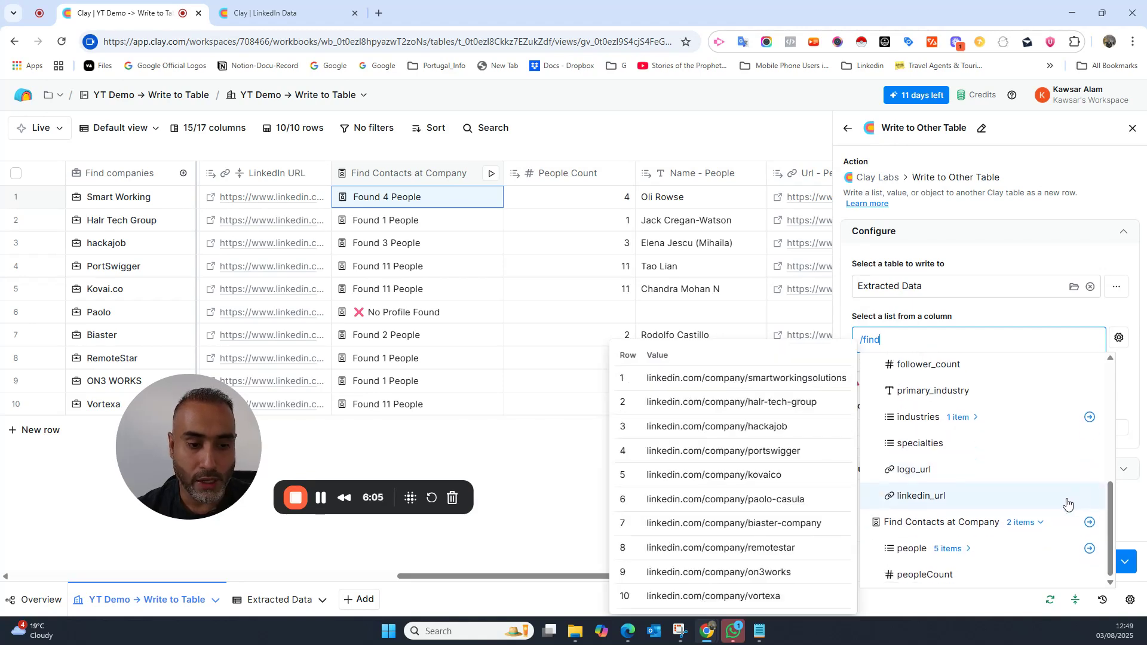
{"action": "mouse_move", "coordinate": [909, 549]}
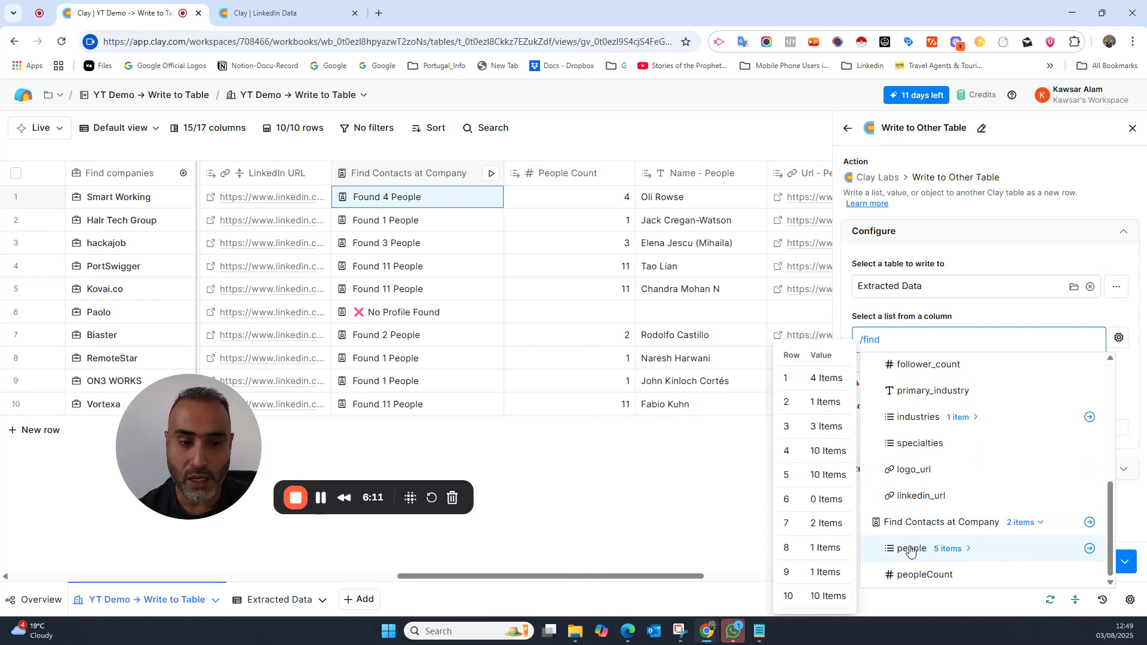
{"action": "left_click", "coordinate": [909, 550]}
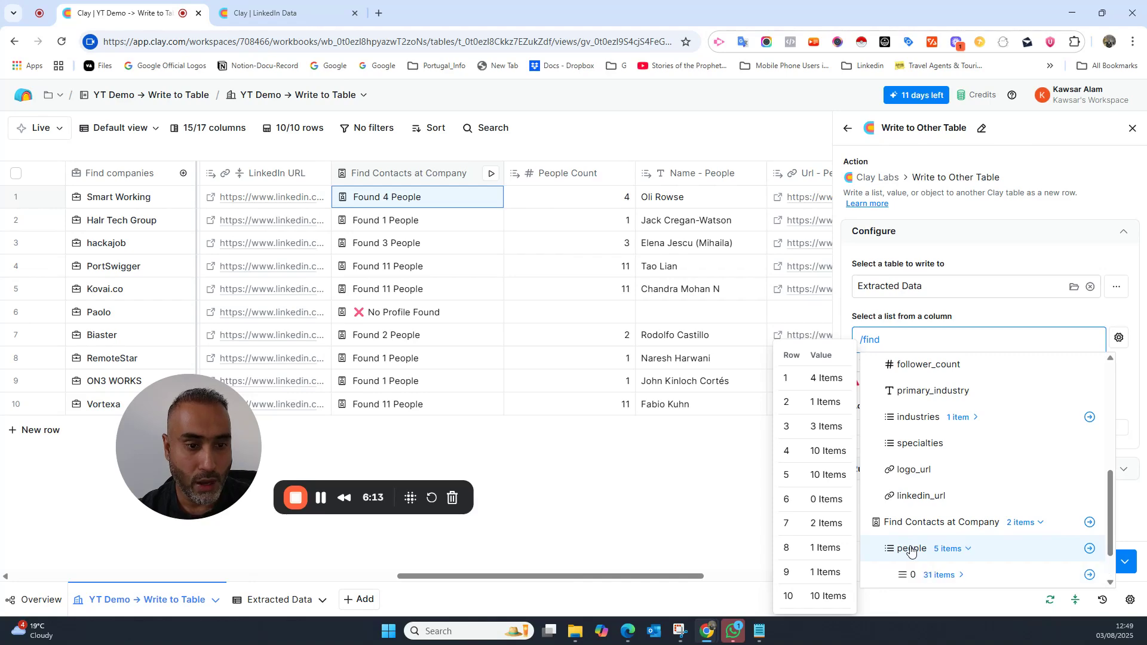
{"action": "left_click", "coordinate": [913, 550]}
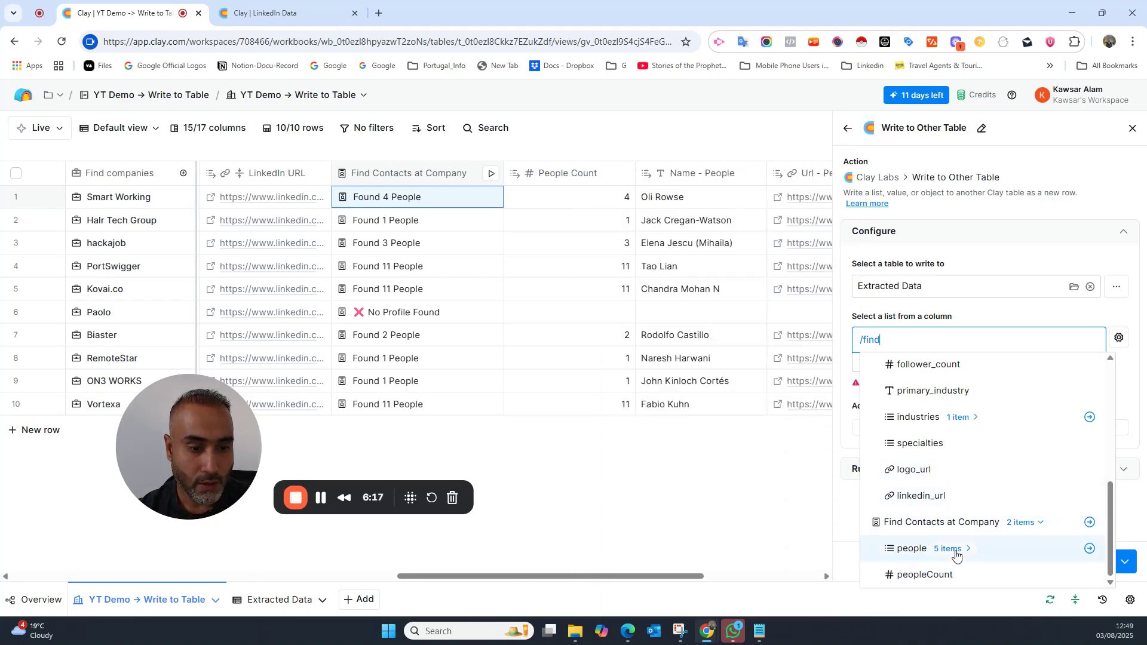
{"action": "left_click", "coordinate": [1089, 548]}
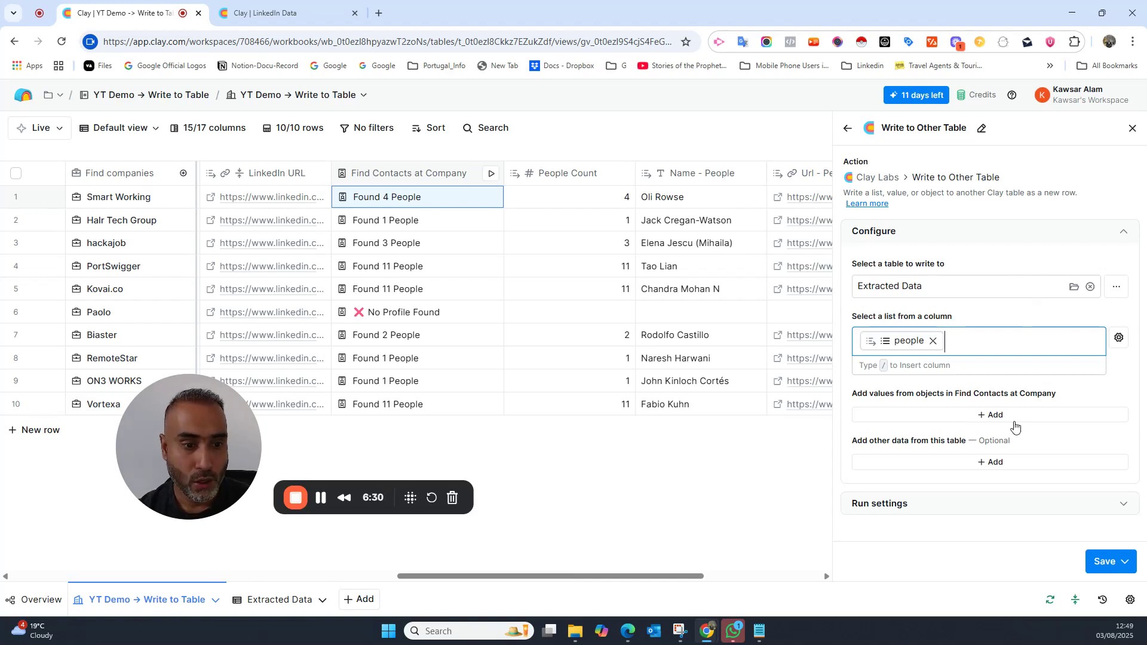
Step: Add a value mapping that writes name from the found contacts to the Name column of Extracted Data
{"action": "left_click", "coordinate": [1002, 412]}
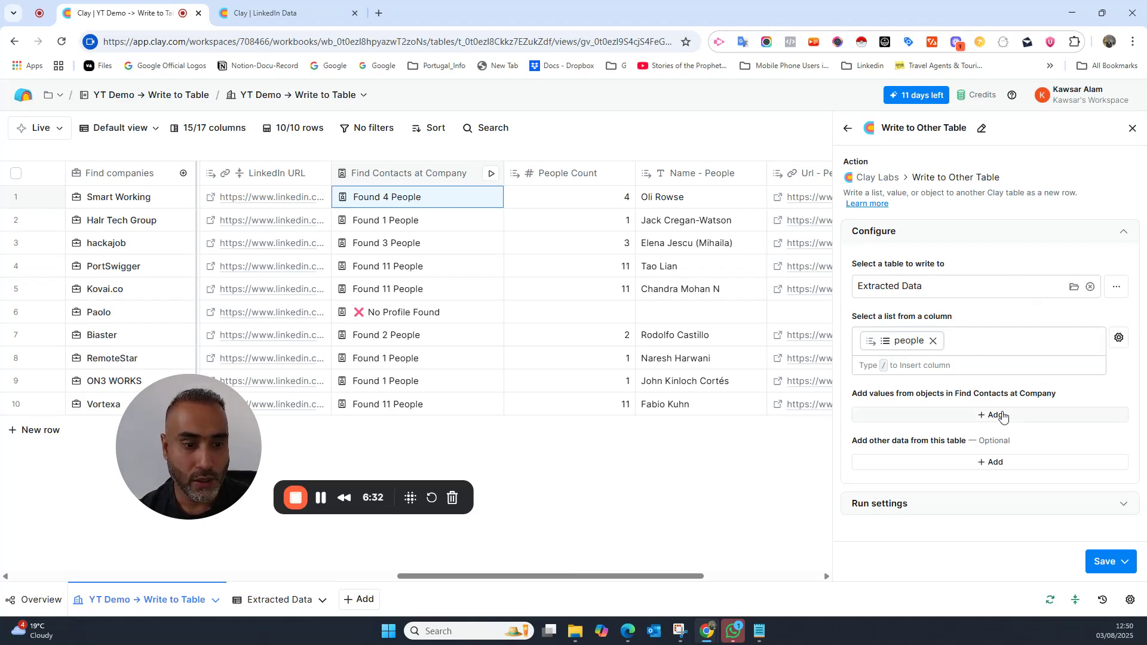
{"action": "left_click", "coordinate": [997, 416]}
{"action": "scroll", "coordinate": [1104, 379], "scroll_direction": "down", "scroll_amount": 1}
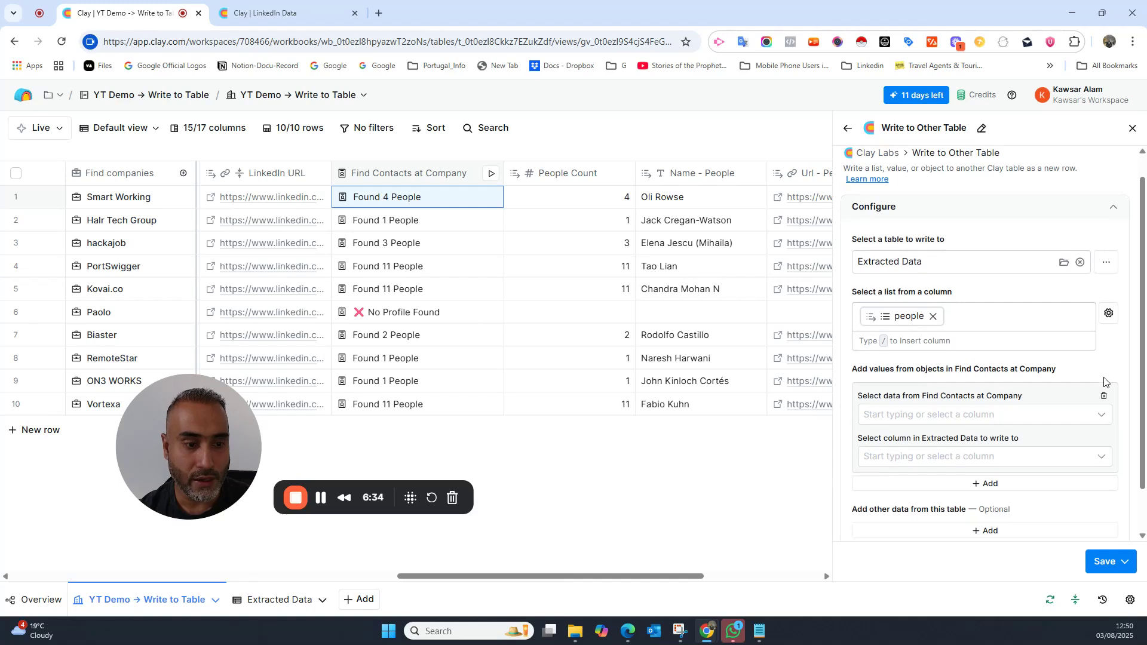
{"action": "left_click", "coordinate": [1104, 365]}
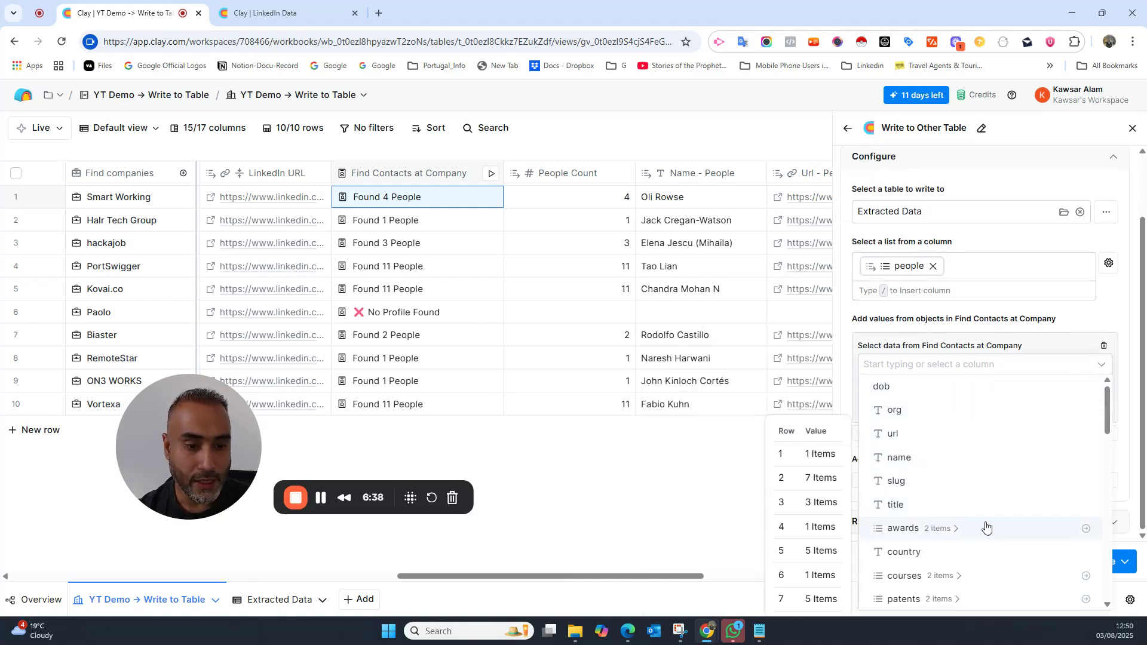
{"action": "scroll", "coordinate": [982, 525], "scroll_direction": "down", "scroll_amount": 3}
{"action": "scroll", "coordinate": [962, 496], "scroll_direction": "down", "scroll_amount": 3}
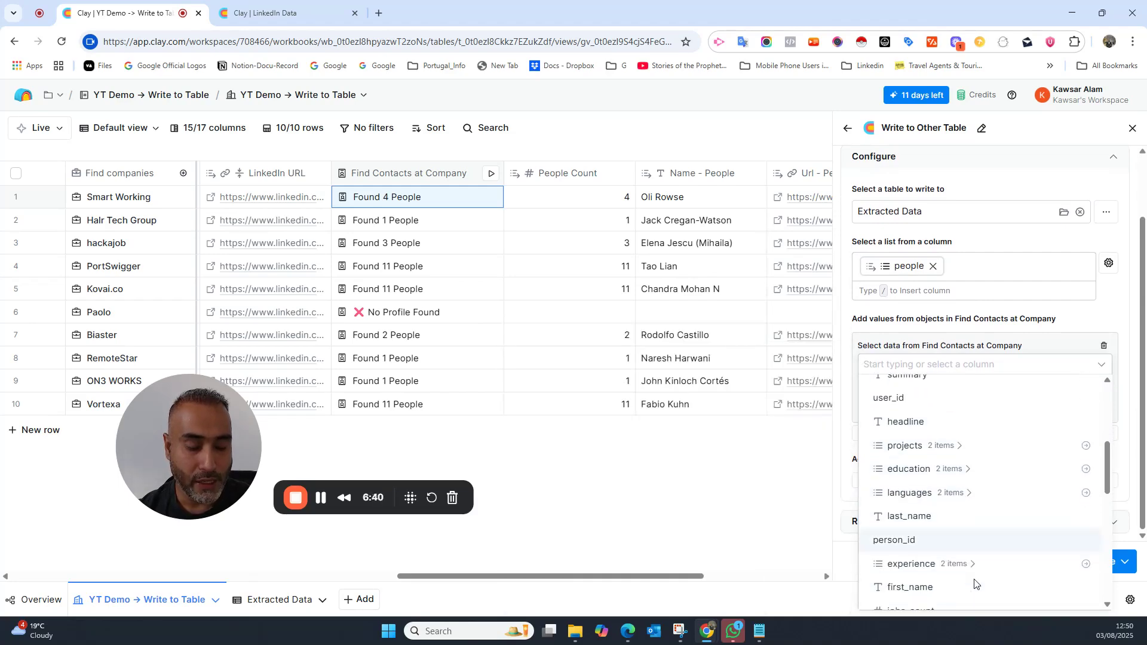
{"action": "scroll", "coordinate": [992, 507], "scroll_direction": "up", "scroll_amount": 6}
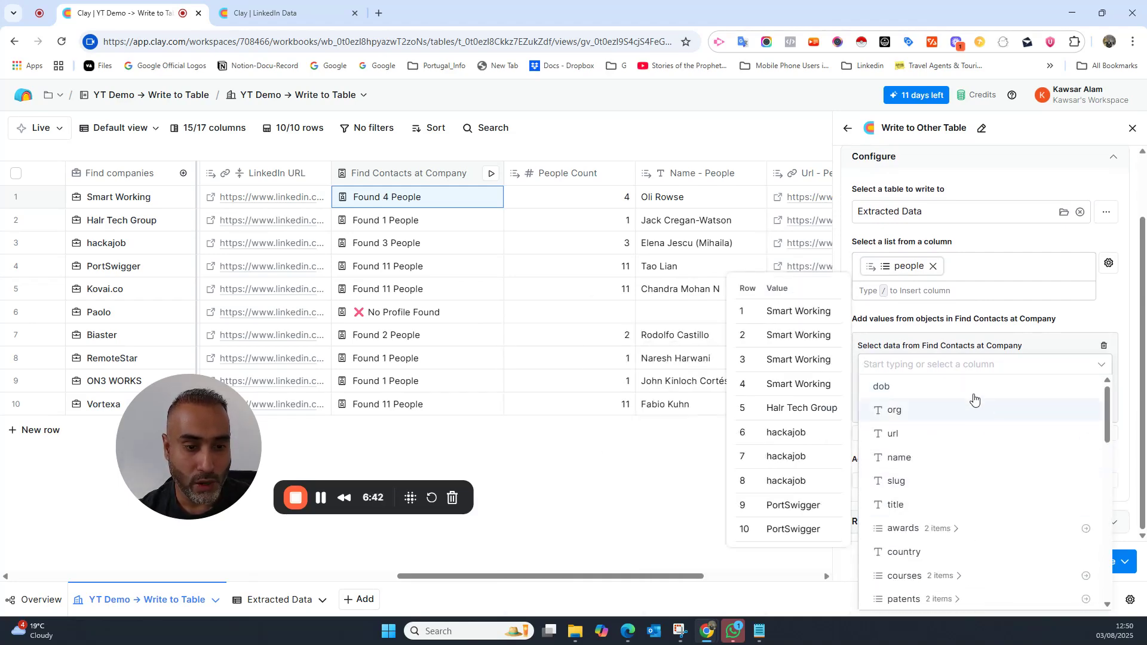
{"action": "left_click", "coordinate": [905, 456]}
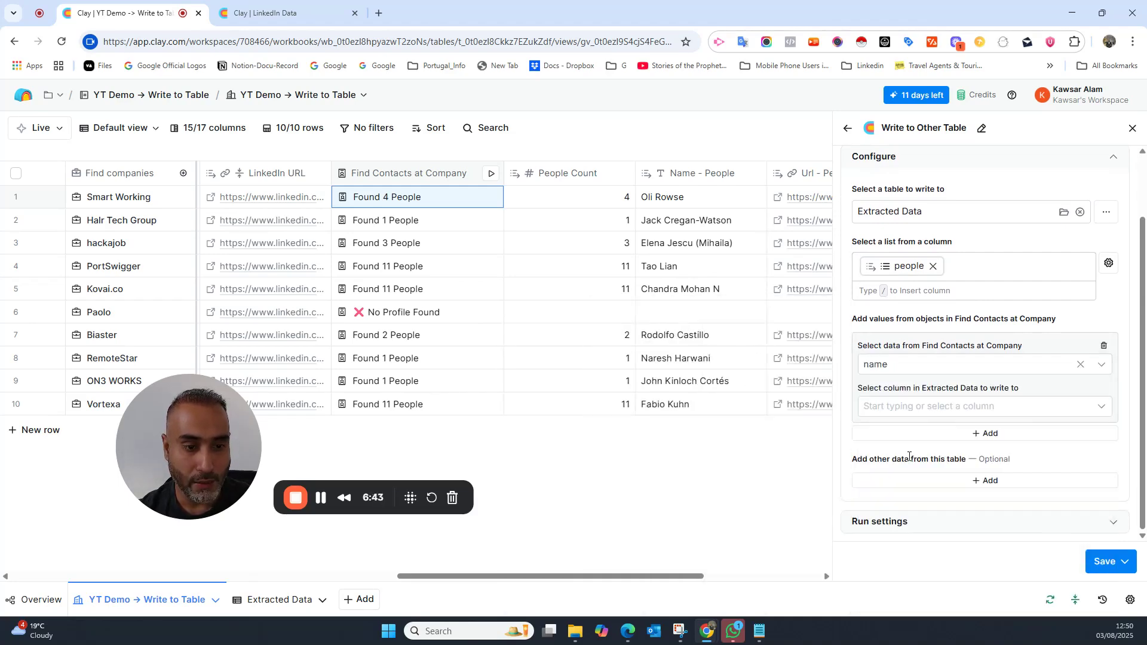
{"action": "left_click", "coordinate": [1024, 407]}
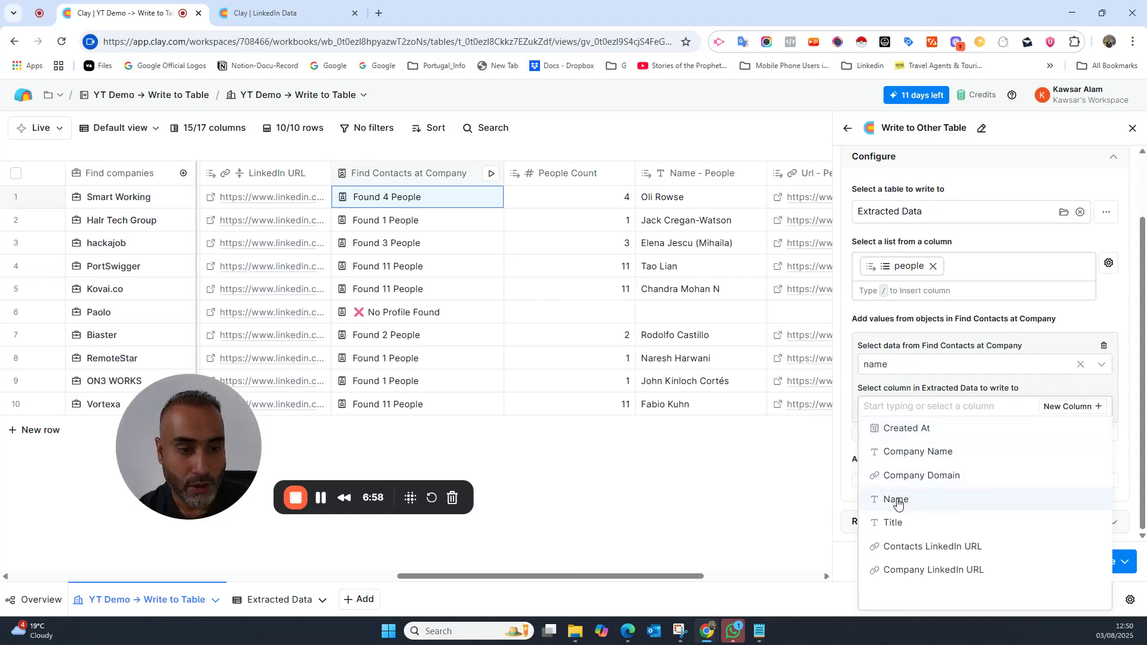
{"action": "left_click", "coordinate": [897, 501]}
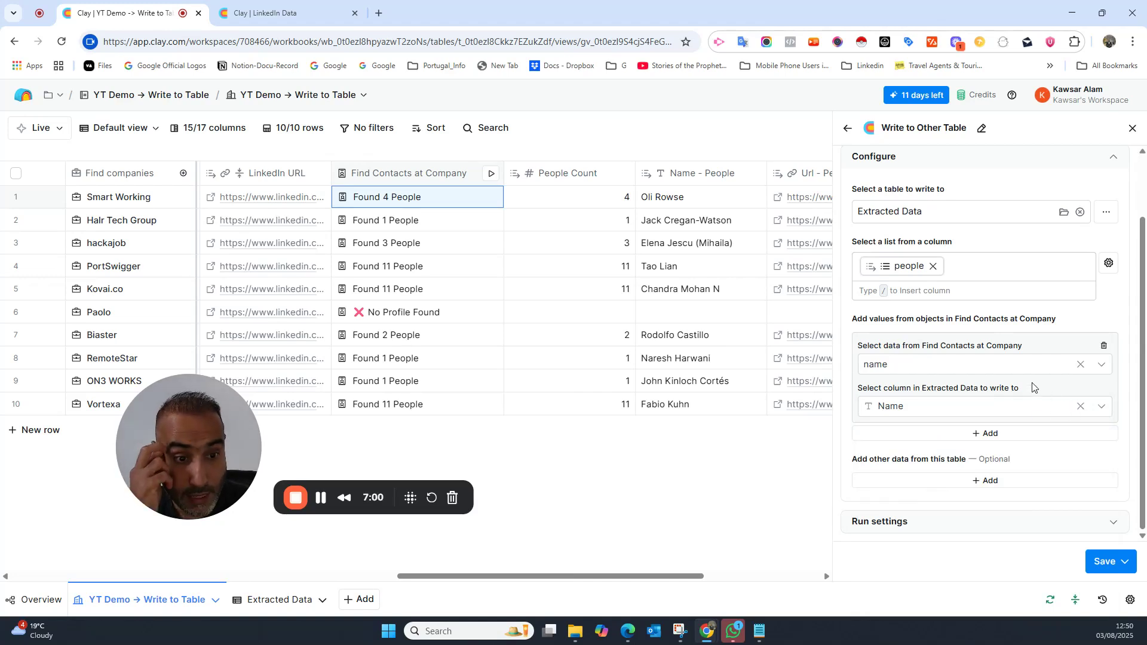
Step: Add a second value mapping from the contacts' title to the Title column of Extracted Data
{"action": "left_click", "coordinate": [988, 434]}
{"action": "scroll", "coordinate": [1070, 437], "scroll_direction": "down", "scroll_amount": 1}
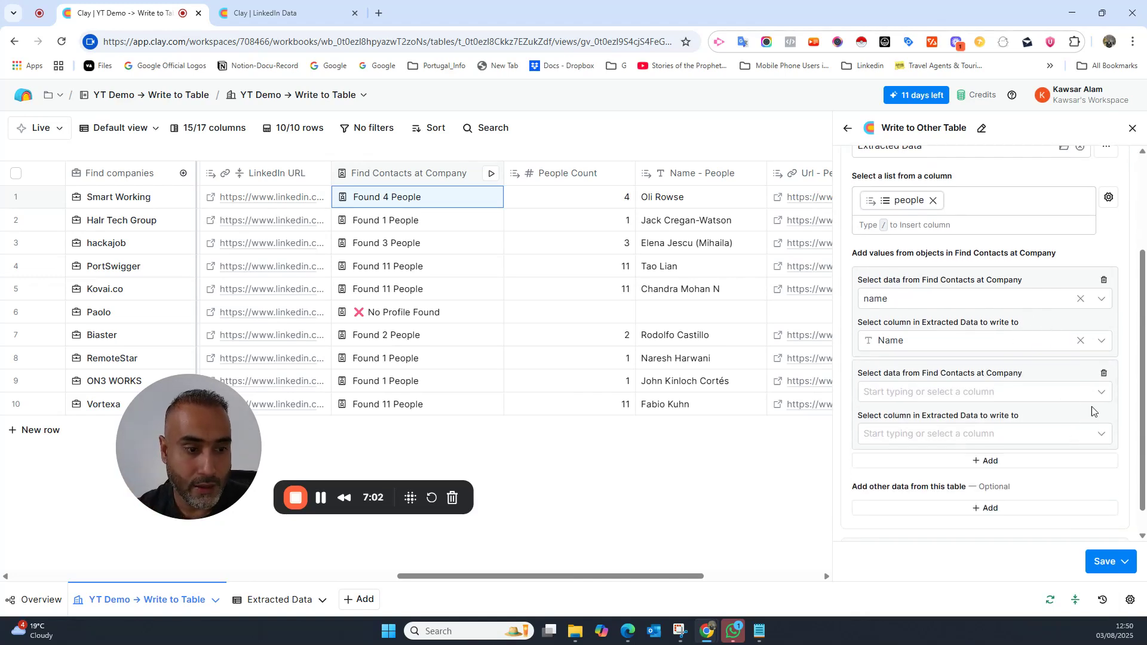
{"action": "left_click", "coordinate": [1102, 396]}
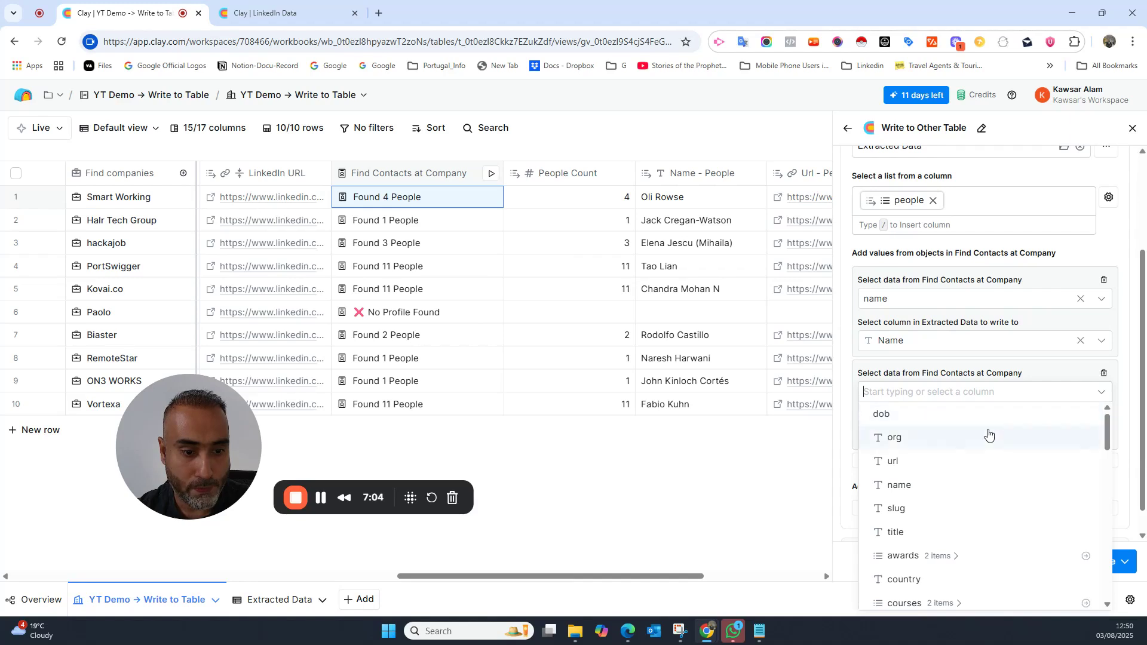
{"action": "left_click", "coordinate": [899, 533]}
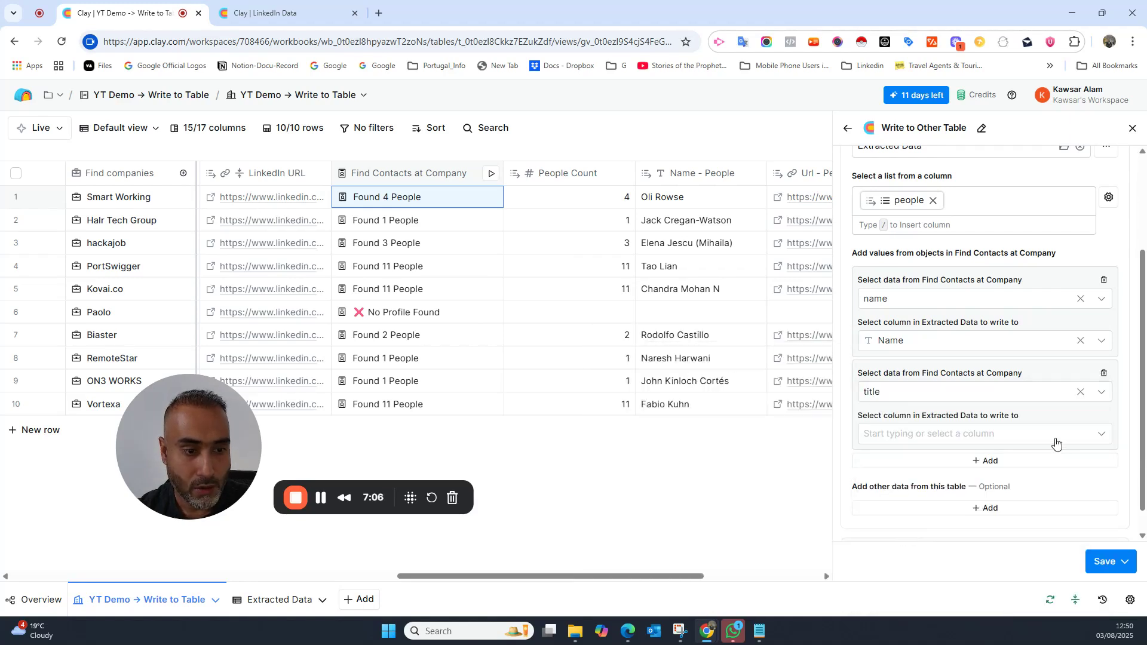
{"action": "left_click", "coordinate": [1055, 440]}
{"action": "left_click", "coordinate": [896, 549]}
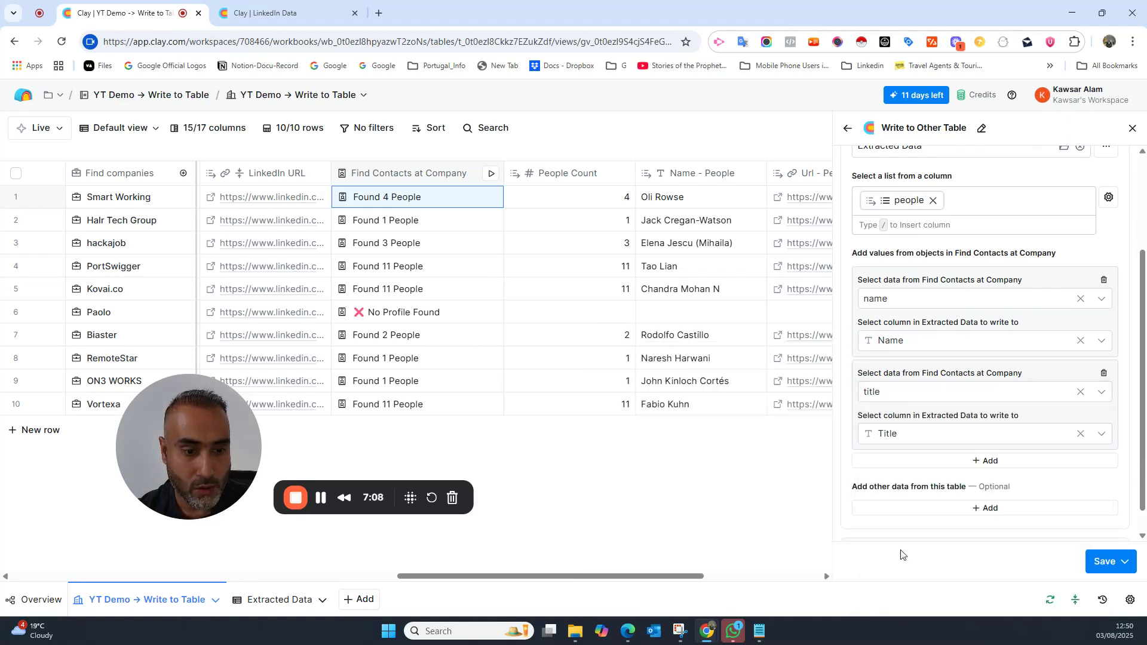
Step: Add a third value mapping and look through the Find Contacts at Company data fields available for it
{"action": "scroll", "coordinate": [1118, 395], "scroll_direction": "down", "scroll_amount": 1}
{"action": "left_click", "coordinate": [1023, 432]}
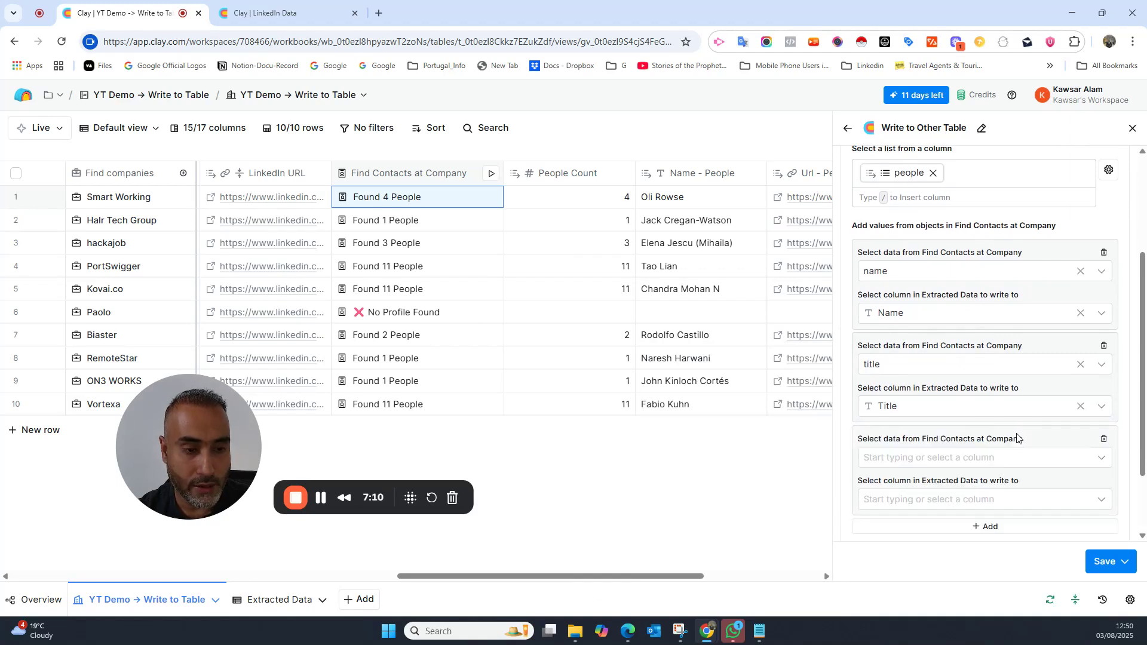
{"action": "left_click", "coordinate": [1072, 457]}
{"action": "scroll", "coordinate": [1044, 480], "scroll_direction": "down", "scroll_amount": 1}
{"action": "scroll", "coordinate": [1033, 483], "scroll_direction": "up", "scroll_amount": 1}
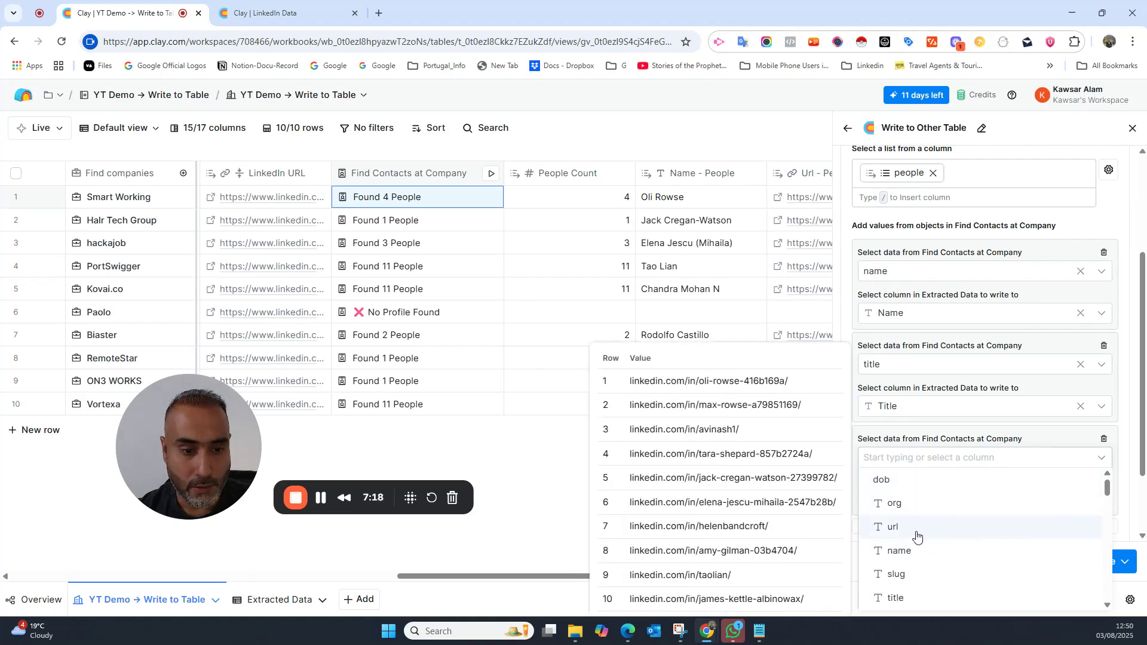
{"action": "scroll", "coordinate": [1016, 504], "scroll_direction": "down", "scroll_amount": 10}
{"action": "scroll", "coordinate": [1015, 506], "scroll_direction": "down", "scroll_amount": 5}
{"action": "scroll", "coordinate": [1015, 506], "scroll_direction": "up", "scroll_amount": 15}
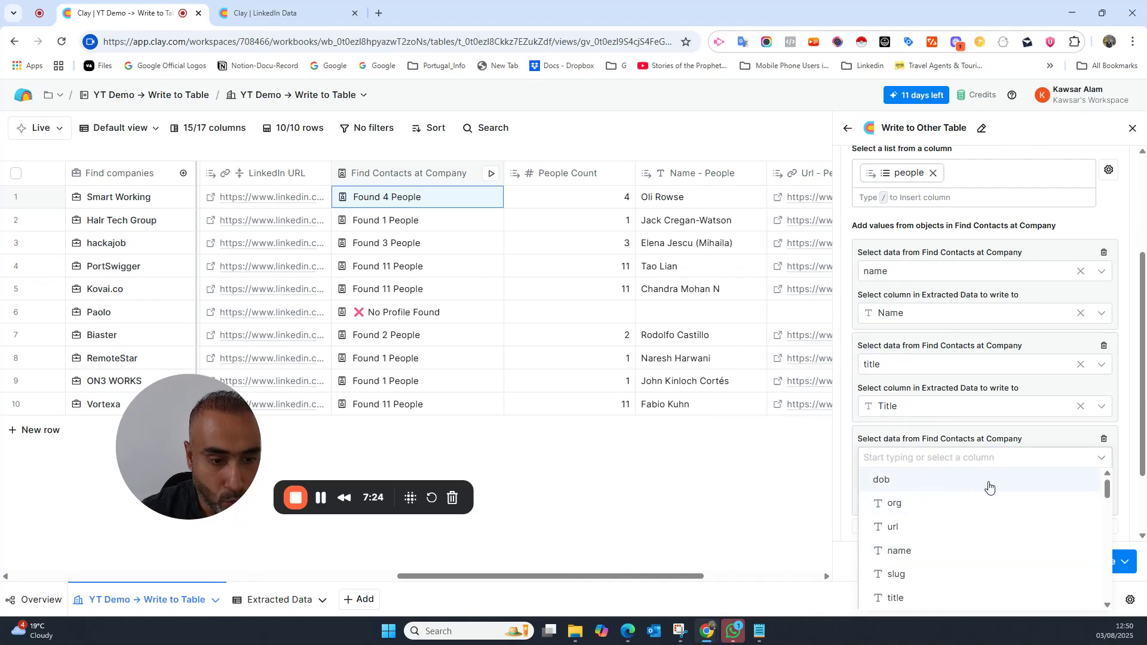
{"action": "scroll", "coordinate": [1048, 491], "scroll_direction": "down", "scroll_amount": 2}
{"action": "scroll", "coordinate": [1049, 492], "scroll_direction": "down", "scroll_amount": 4}
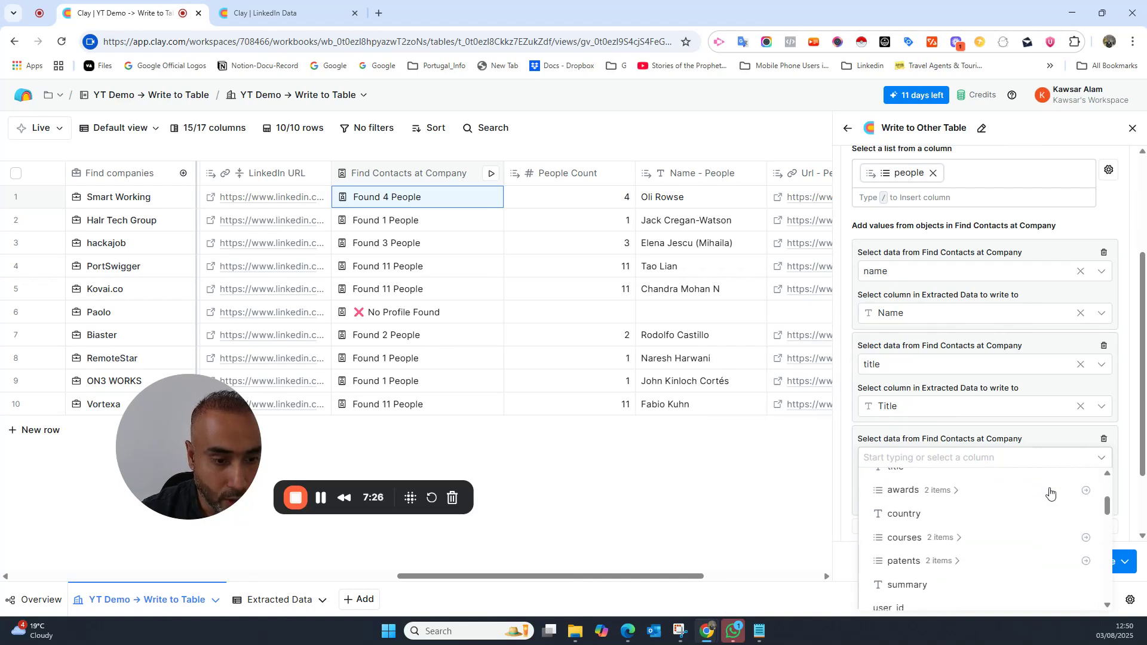
{"action": "scroll", "coordinate": [1049, 507], "scroll_direction": "up", "scroll_amount": 6}
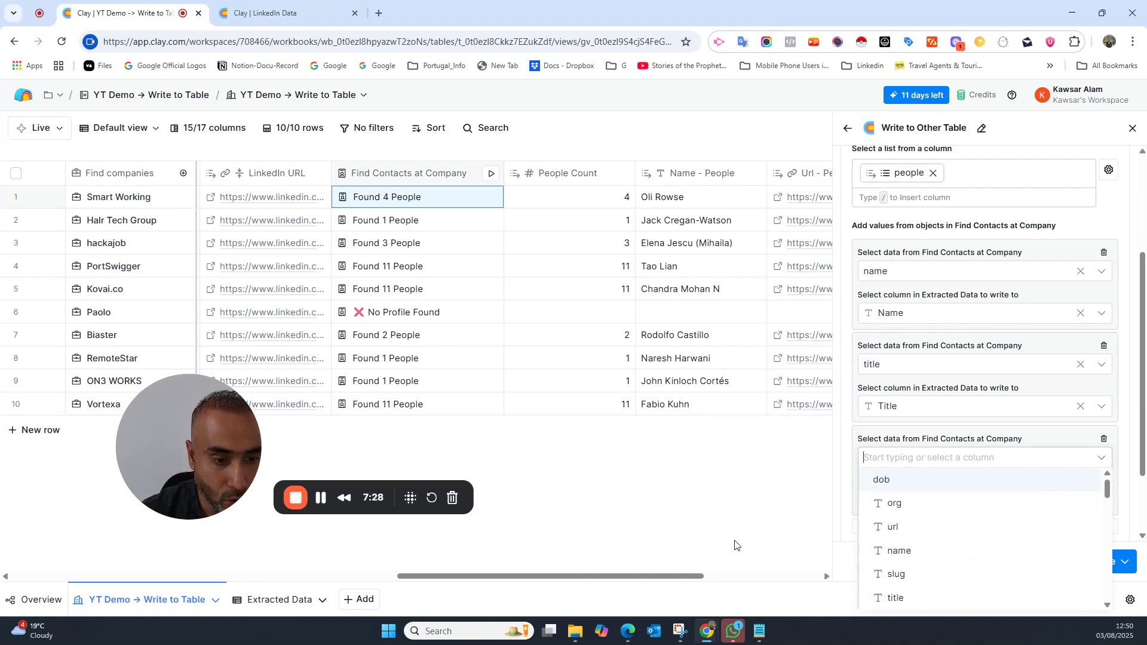
{"action": "left_click_drag", "start_coordinate": [590, 577], "coordinate": [672, 555]}
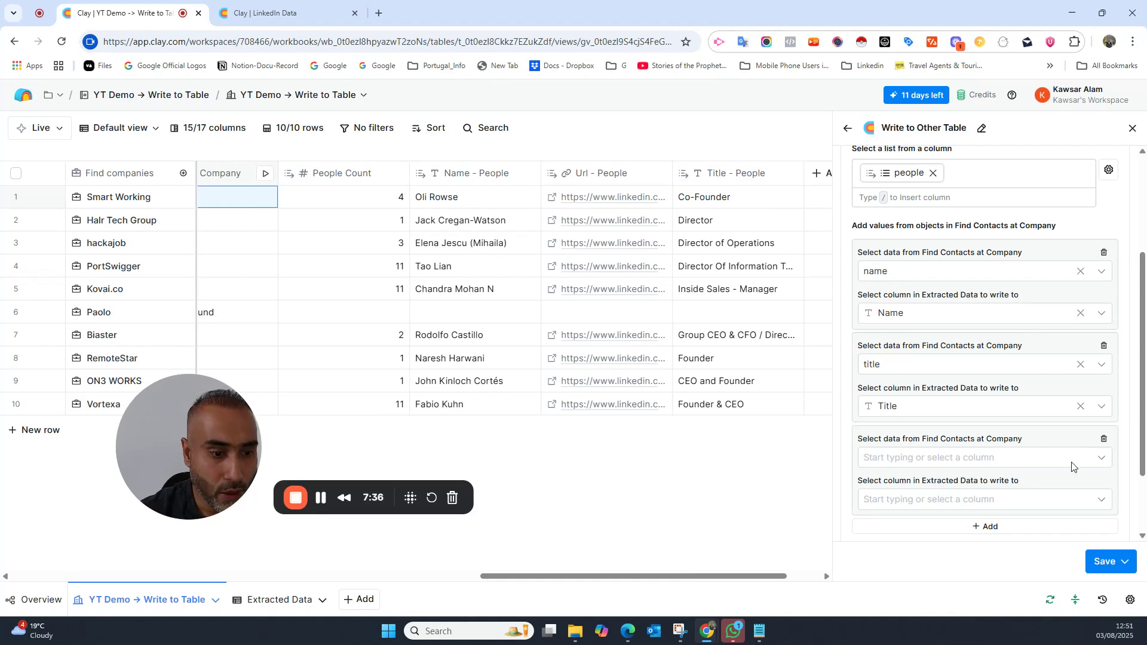
Step: Map url from the found contacts to the Contacts LinkedIn URL column of Extracted Data
{"action": "left_click", "coordinate": [938, 458]}
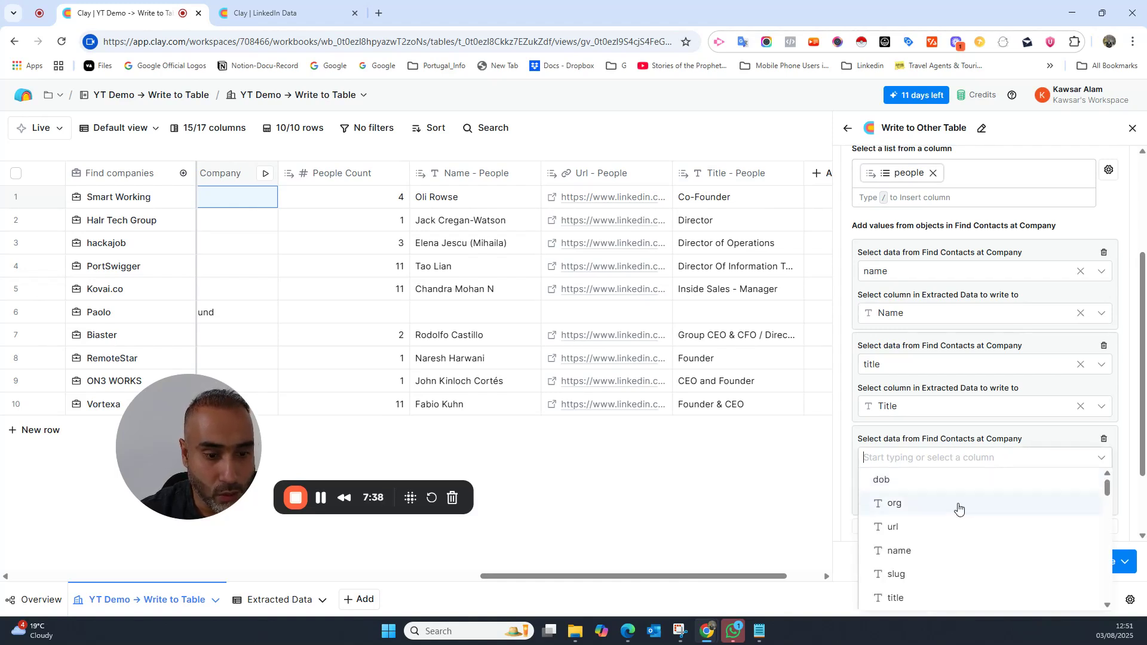
{"action": "left_click", "coordinate": [914, 526]}
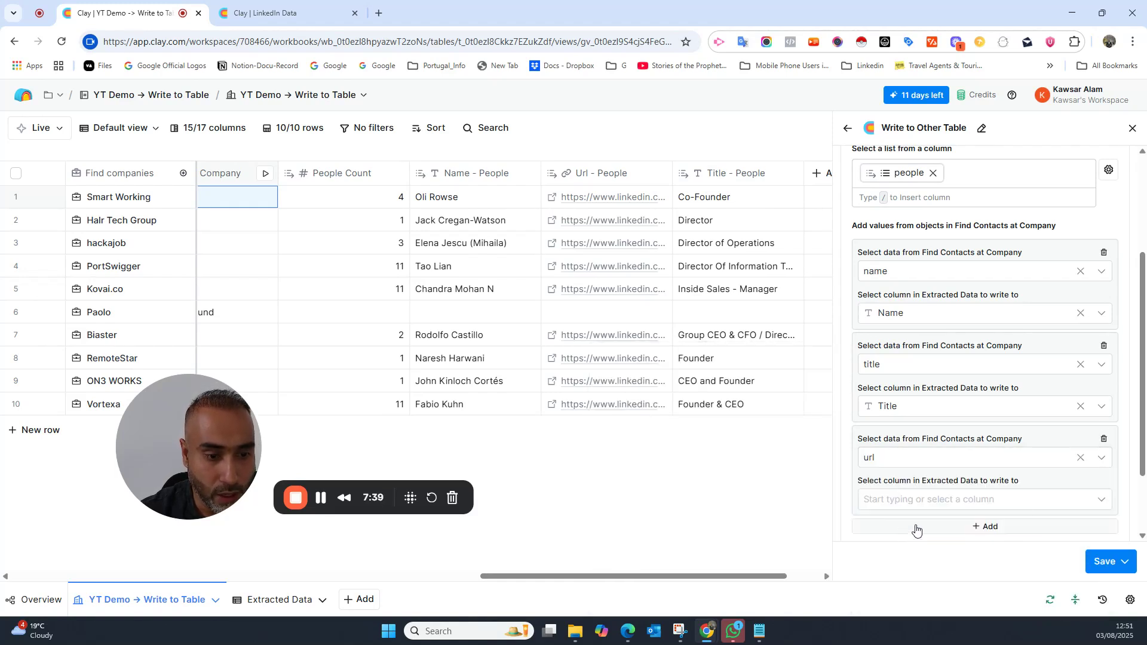
{"action": "left_click", "coordinate": [1043, 501]}
{"action": "scroll", "coordinate": [1020, 531], "scroll_direction": "down", "scroll_amount": 2}
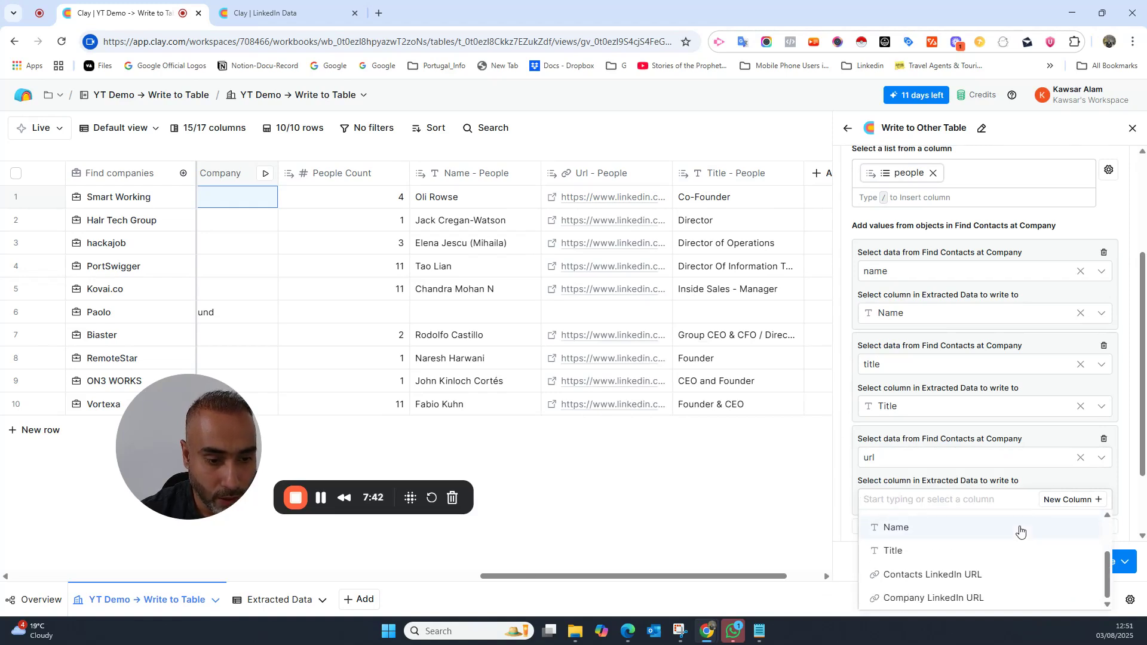
{"action": "left_click", "coordinate": [966, 576]}
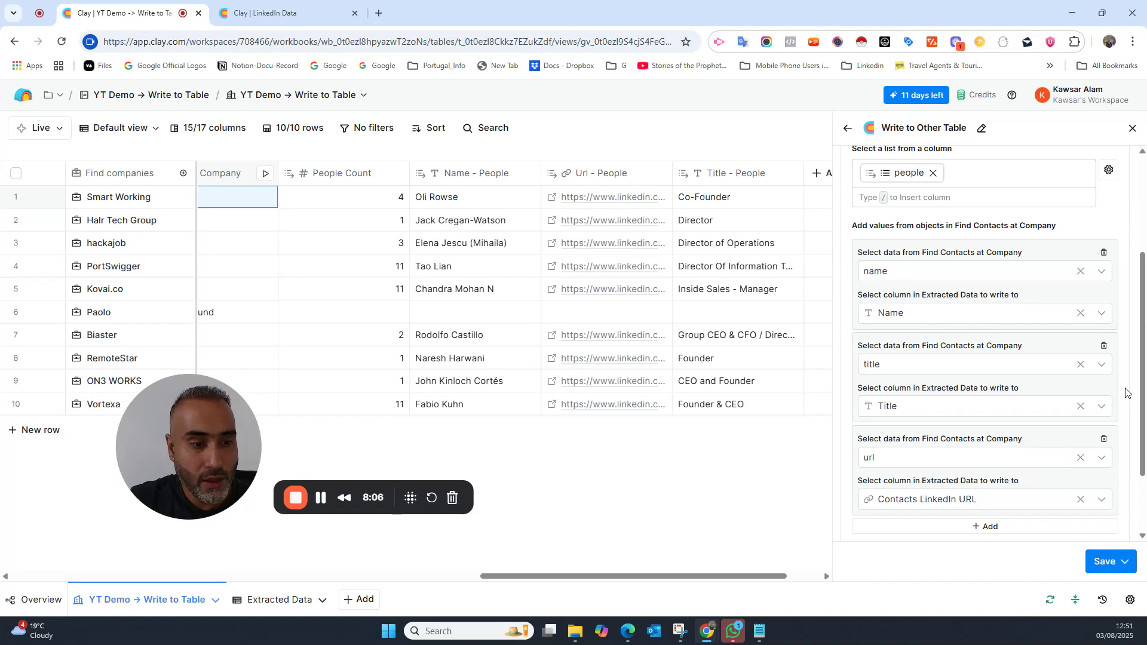
Step: Add other data from this table, mapping Company Name to the Company Name column of Extracted Data
{"action": "scroll", "coordinate": [1125, 393], "scroll_direction": "down", "scroll_amount": 2}
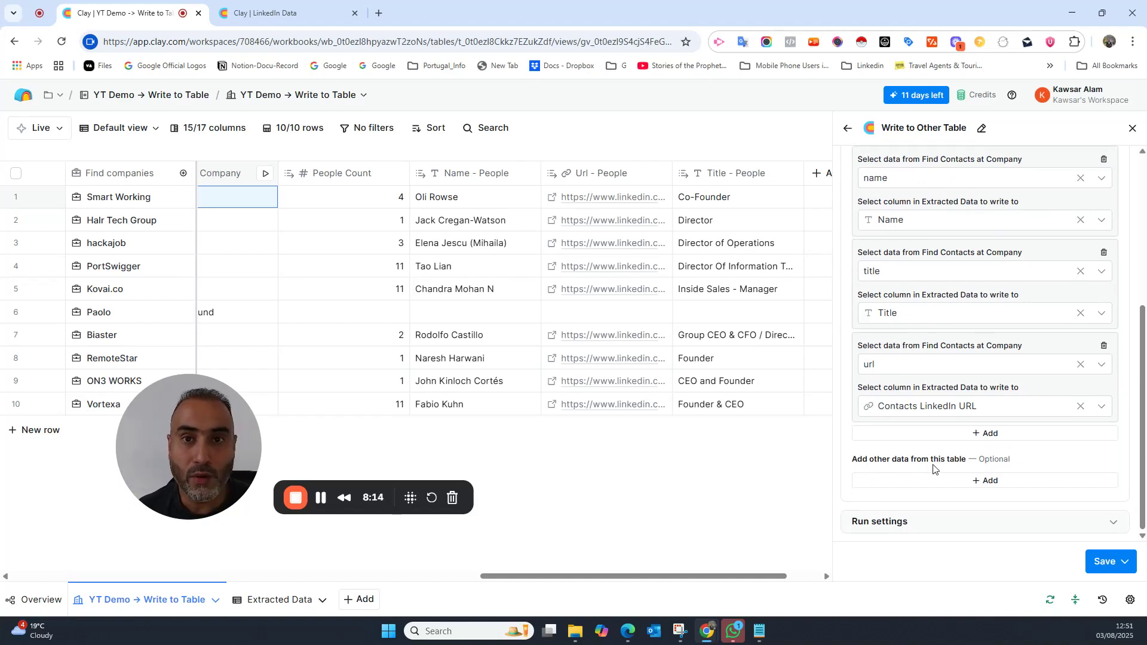
{"action": "left_click", "coordinate": [987, 481]}
{"action": "left_click", "coordinate": [1100, 414]}
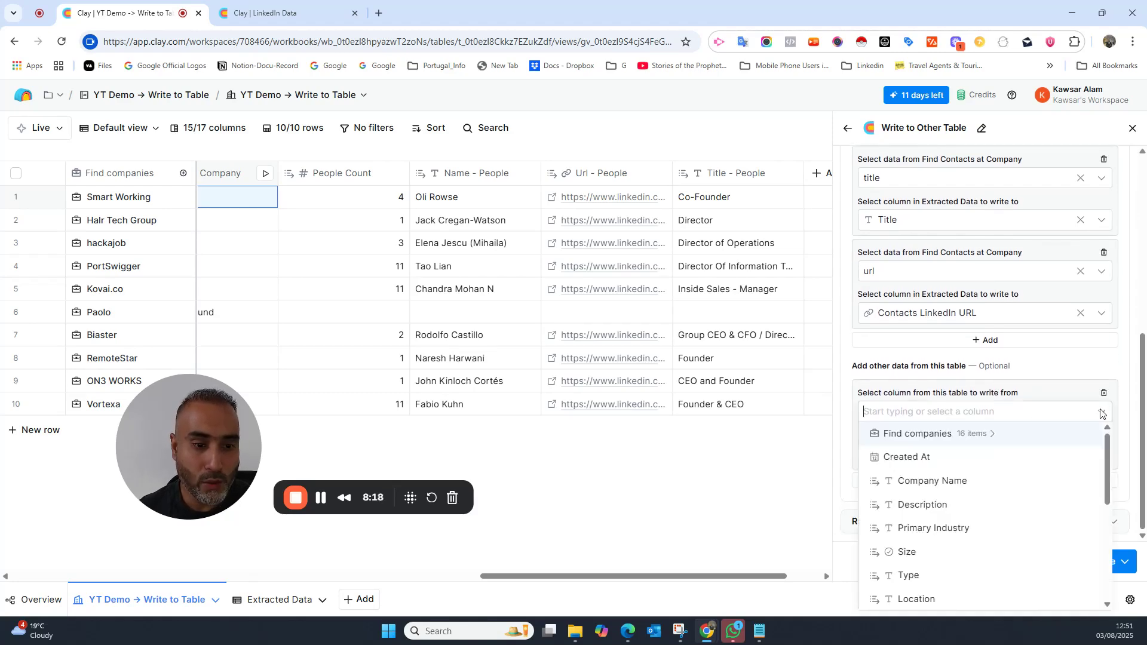
{"action": "left_click", "coordinate": [934, 482]}
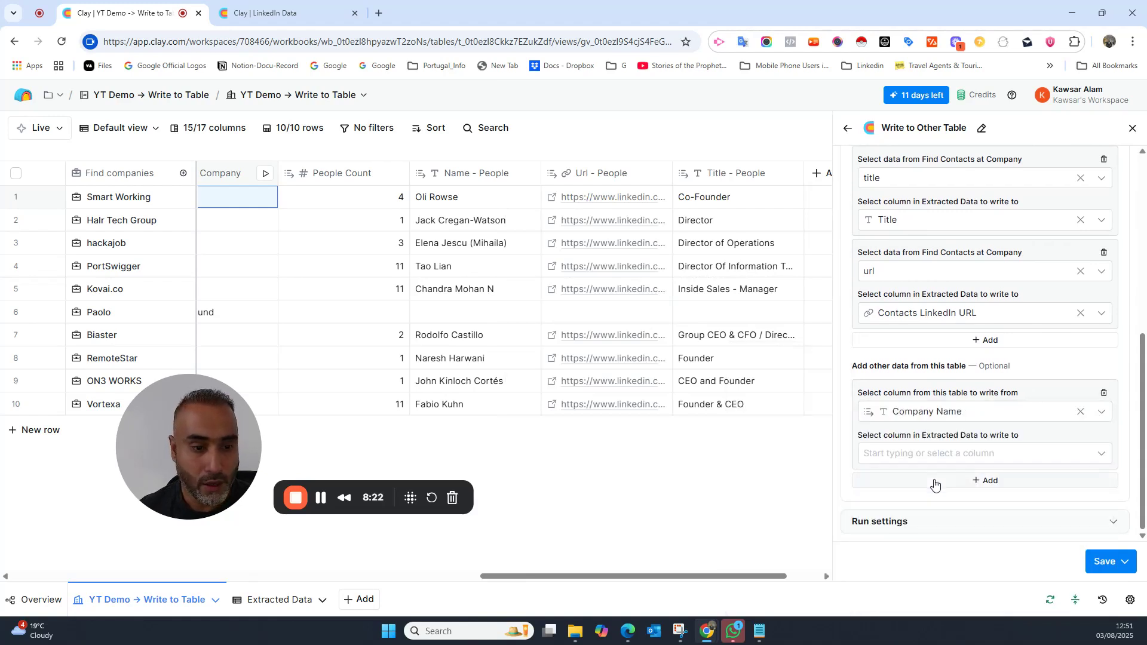
{"action": "left_click", "coordinate": [1026, 461]}
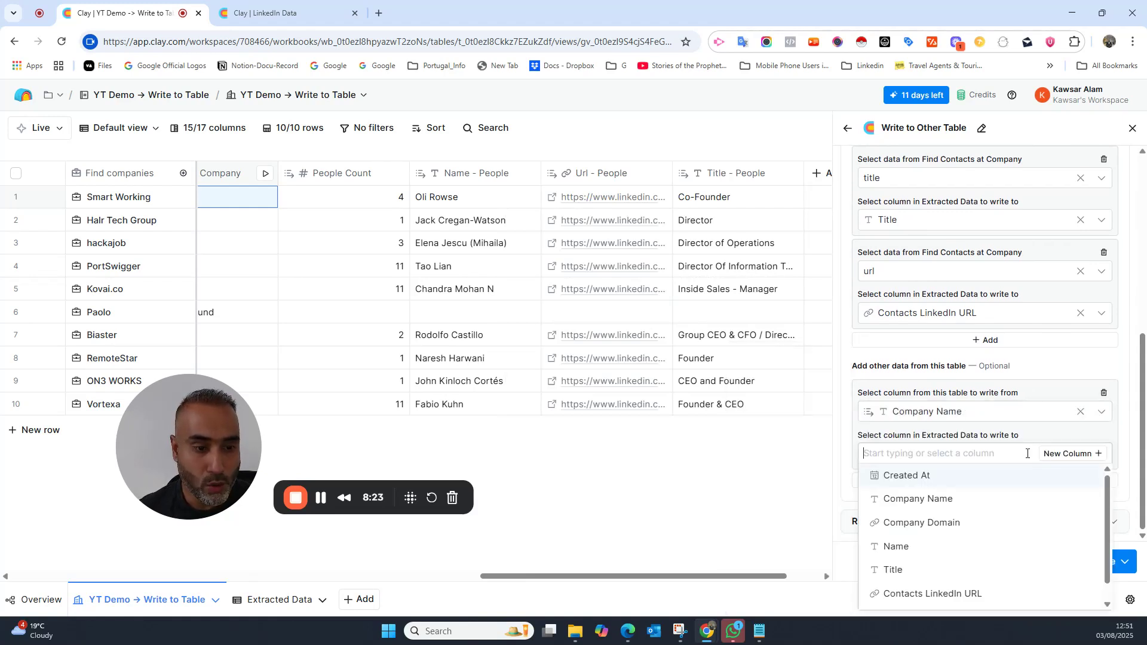
{"action": "left_click", "coordinate": [920, 500]}
Step: Add another mapping from this table's Domain column to the Company Domain column of Extracted Data
{"action": "left_click", "coordinate": [1007, 480]}
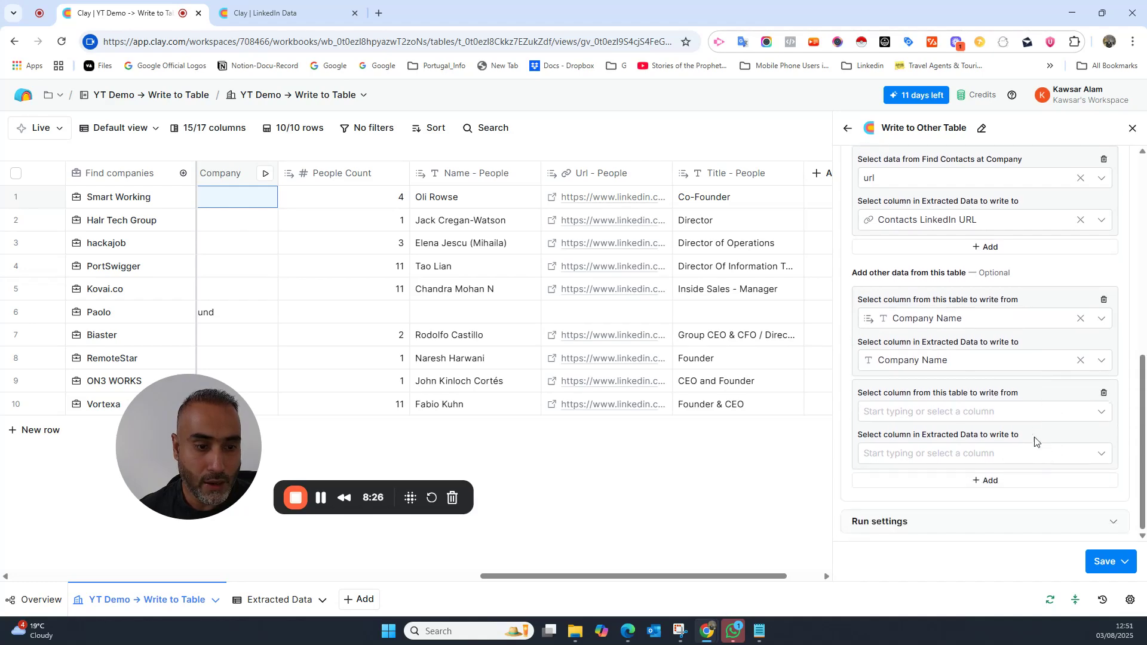
{"action": "left_click", "coordinate": [1023, 414]}
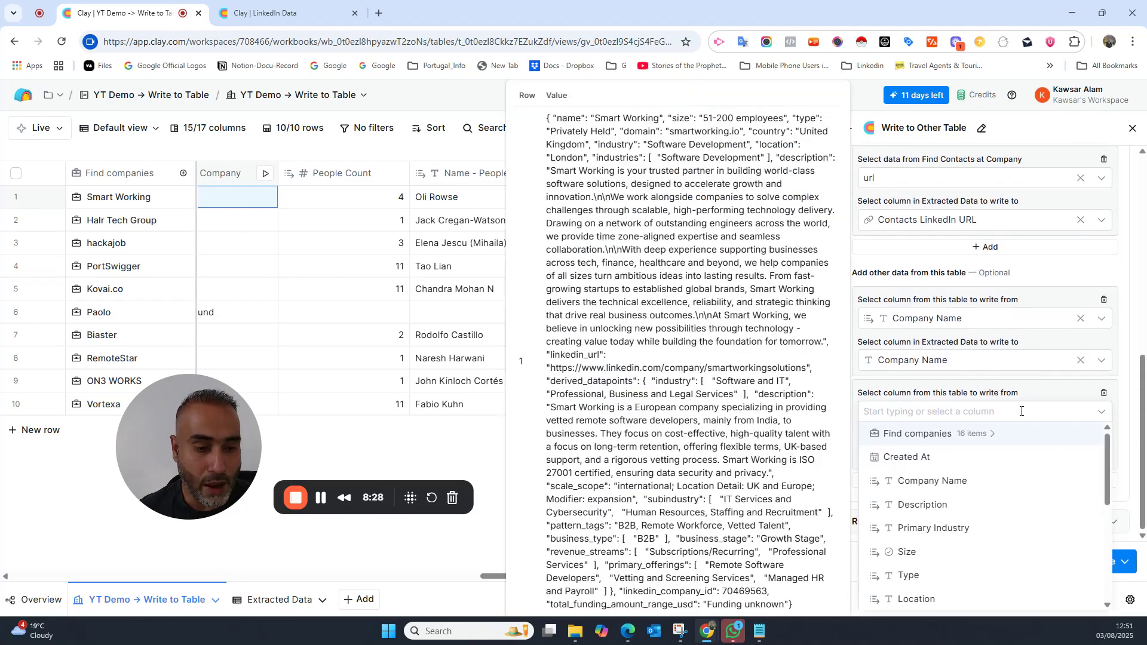
{"action": "scroll", "coordinate": [991, 485], "scroll_direction": "down", "scroll_amount": 4}
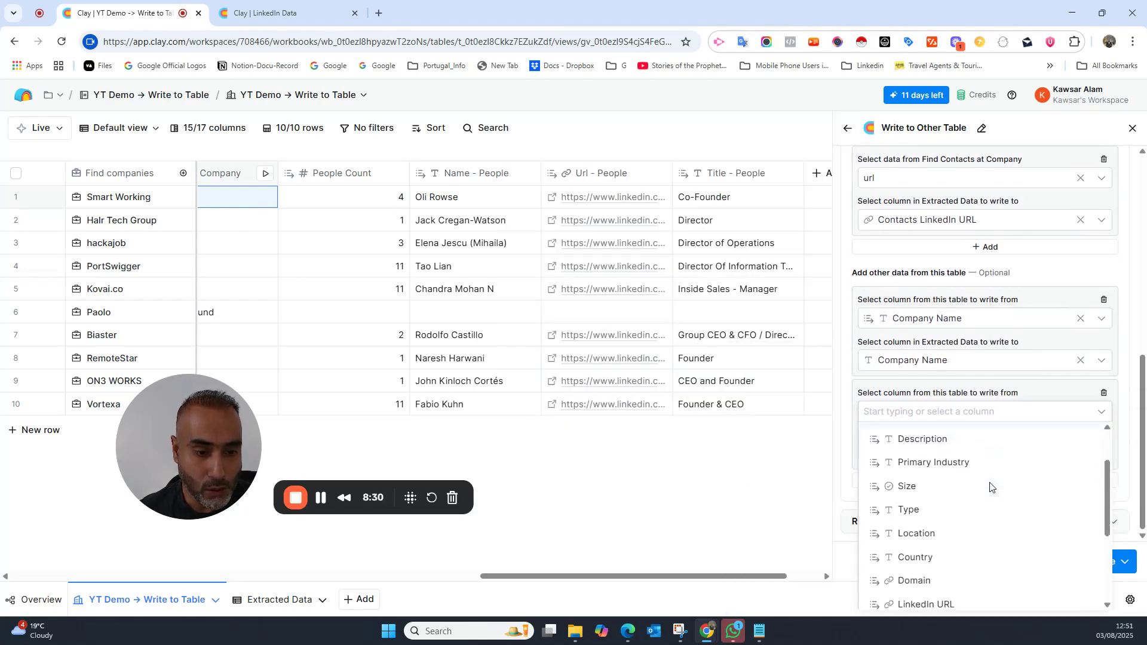
{"action": "left_click", "coordinate": [919, 515]}
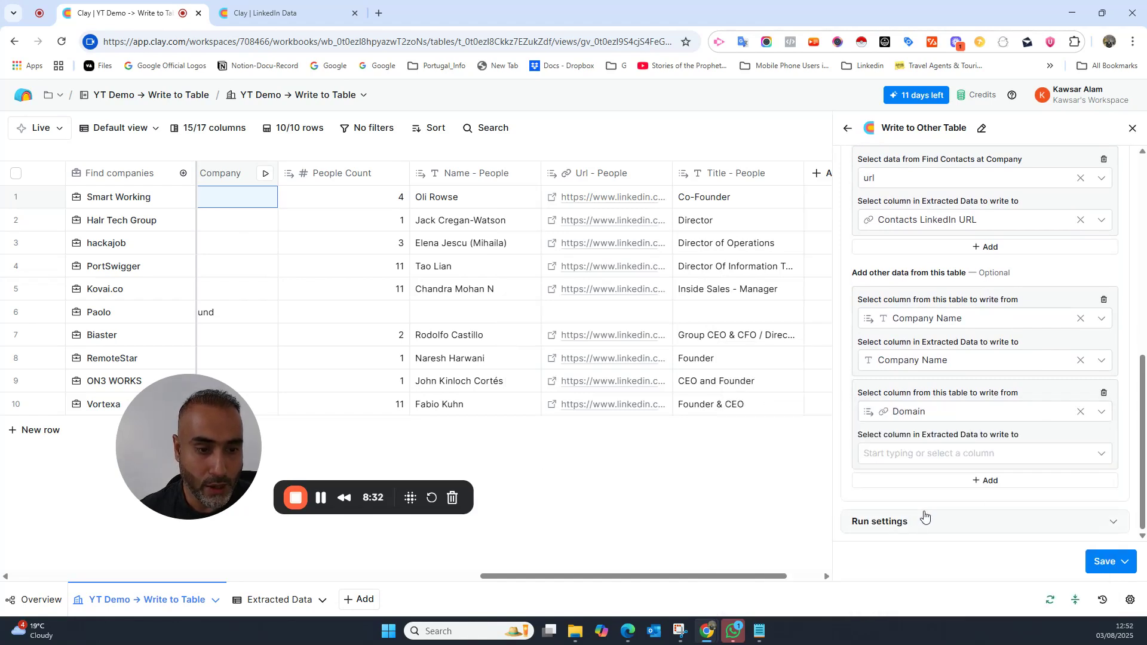
{"action": "left_click", "coordinate": [1003, 461]}
{"action": "scroll", "coordinate": [985, 491], "scroll_direction": "down", "scroll_amount": 1}
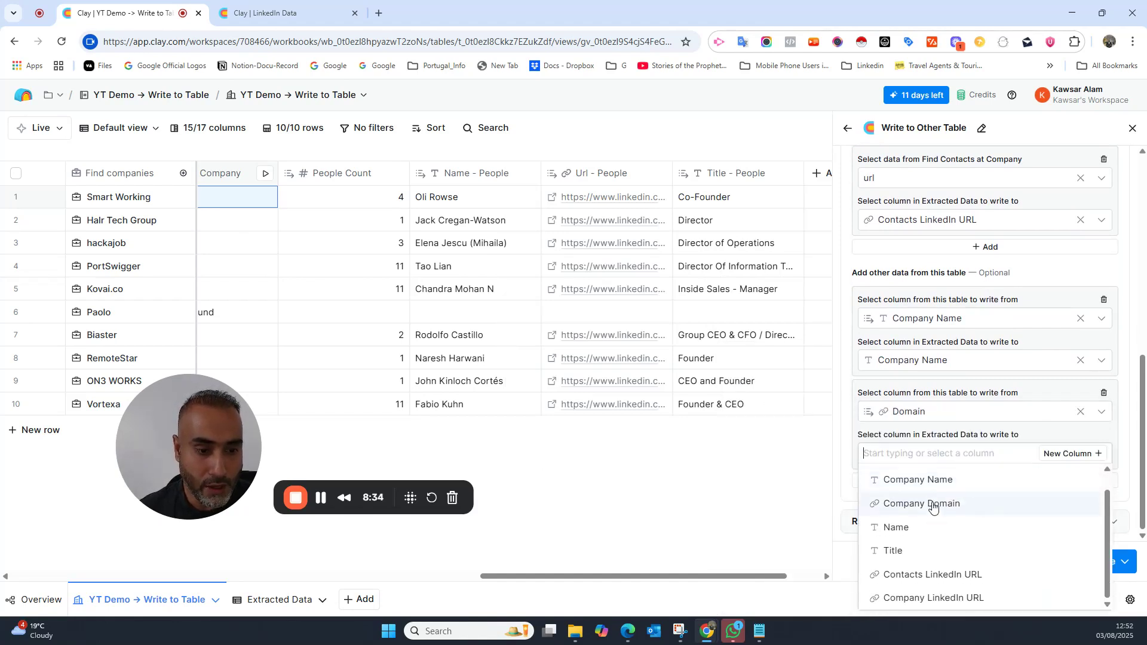
{"action": "left_click", "coordinate": [935, 505]}
Step: Map this table's LinkedIn URL to the Company LinkedIn URL column of Extracted Data, and save and run the Write to Other Table column
{"action": "left_click", "coordinate": [992, 481]}
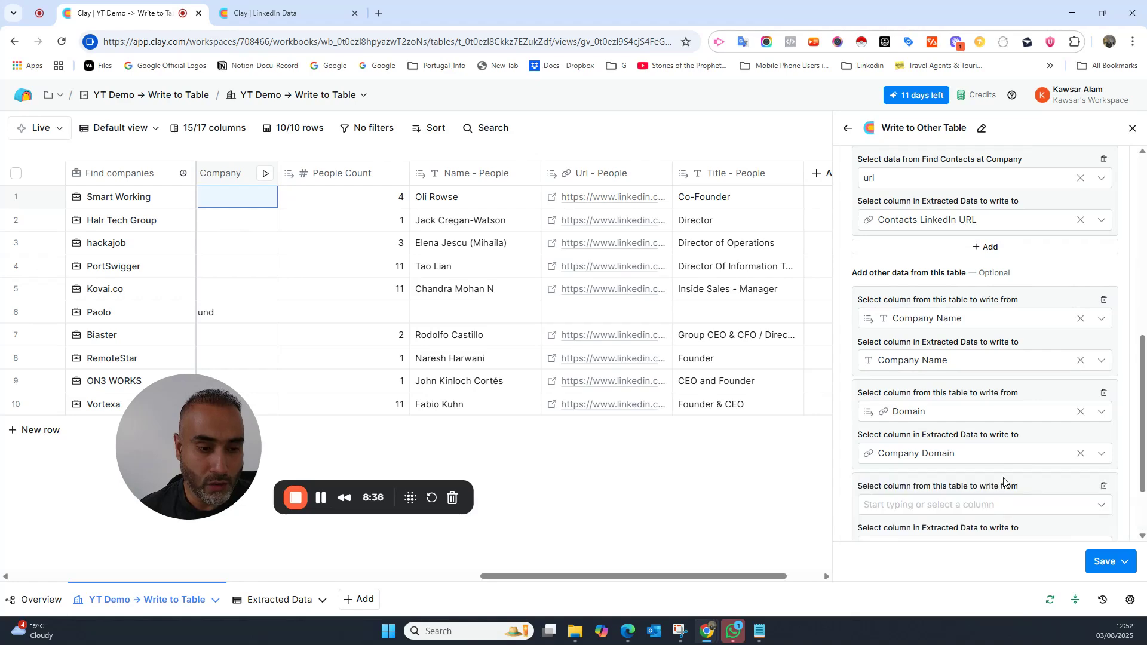
{"action": "left_click", "coordinate": [1013, 440]}
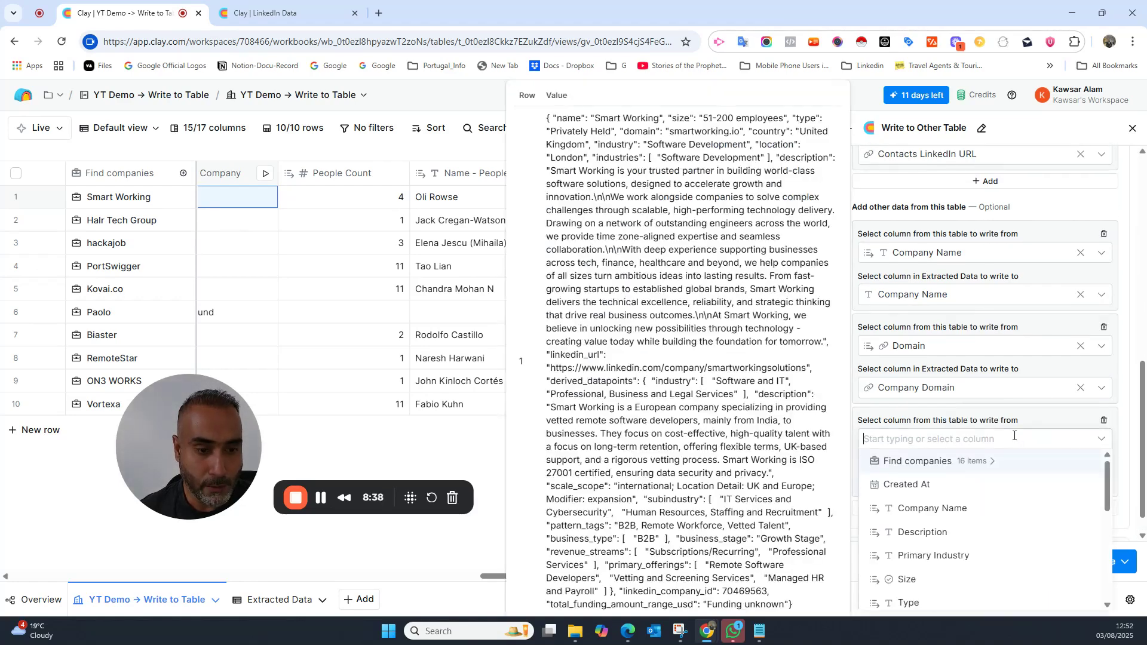
{"action": "scroll", "coordinate": [995, 504], "scroll_direction": "down", "scroll_amount": 4}
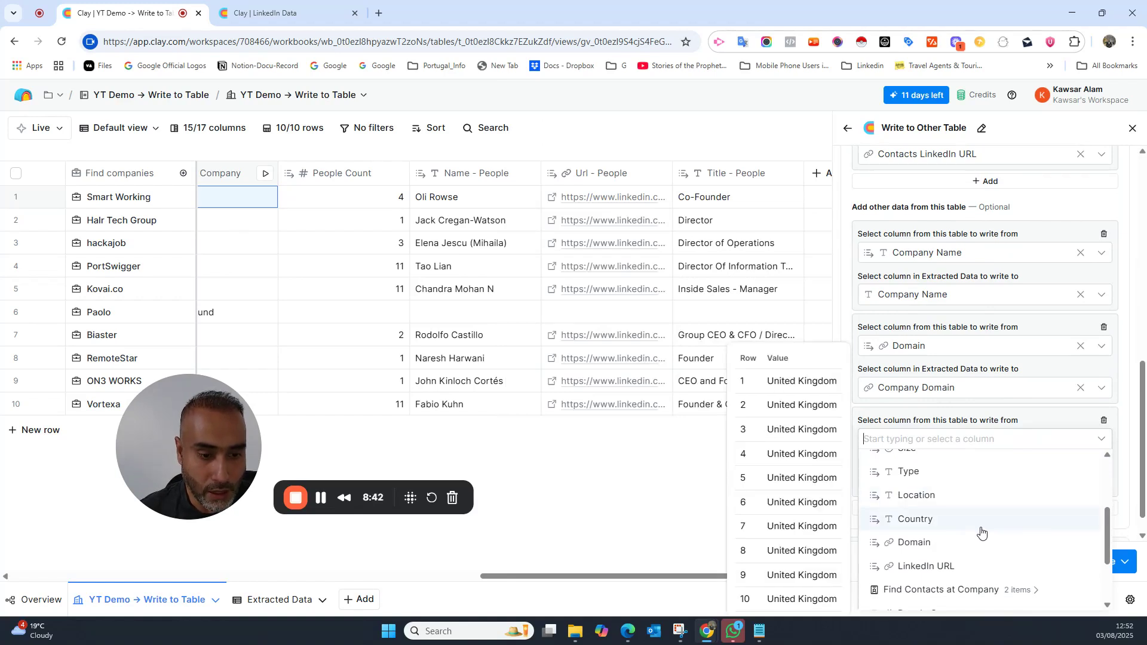
{"action": "scroll", "coordinate": [980, 532], "scroll_direction": "down", "scroll_amount": 3}
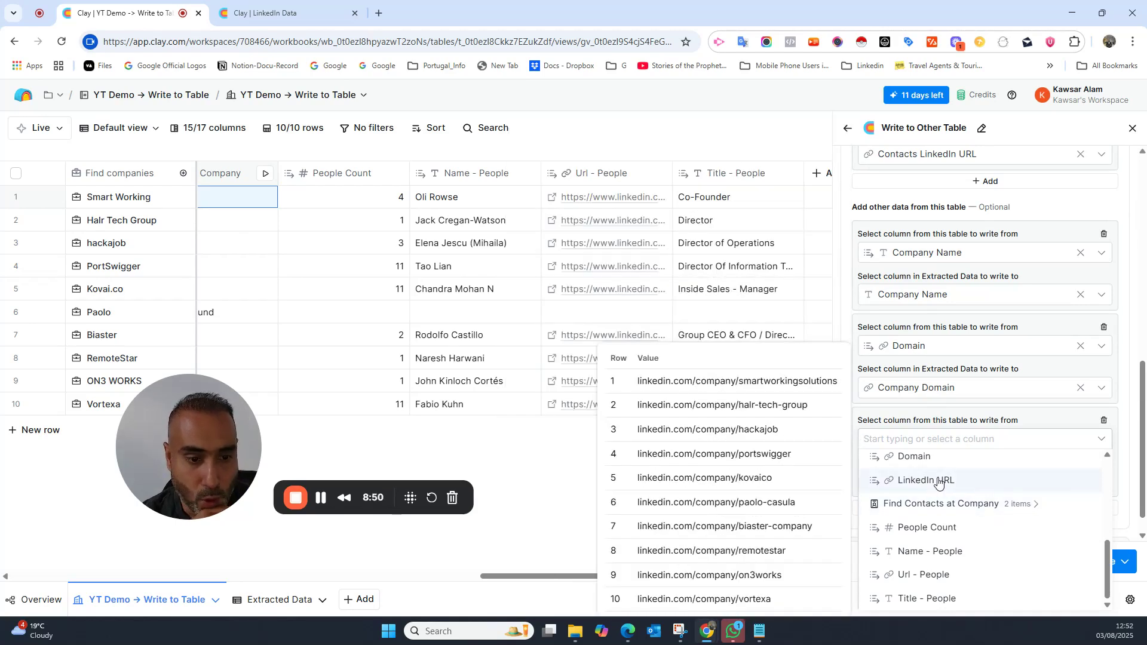
{"action": "left_click", "coordinate": [938, 480]}
{"action": "left_click", "coordinate": [993, 486]}
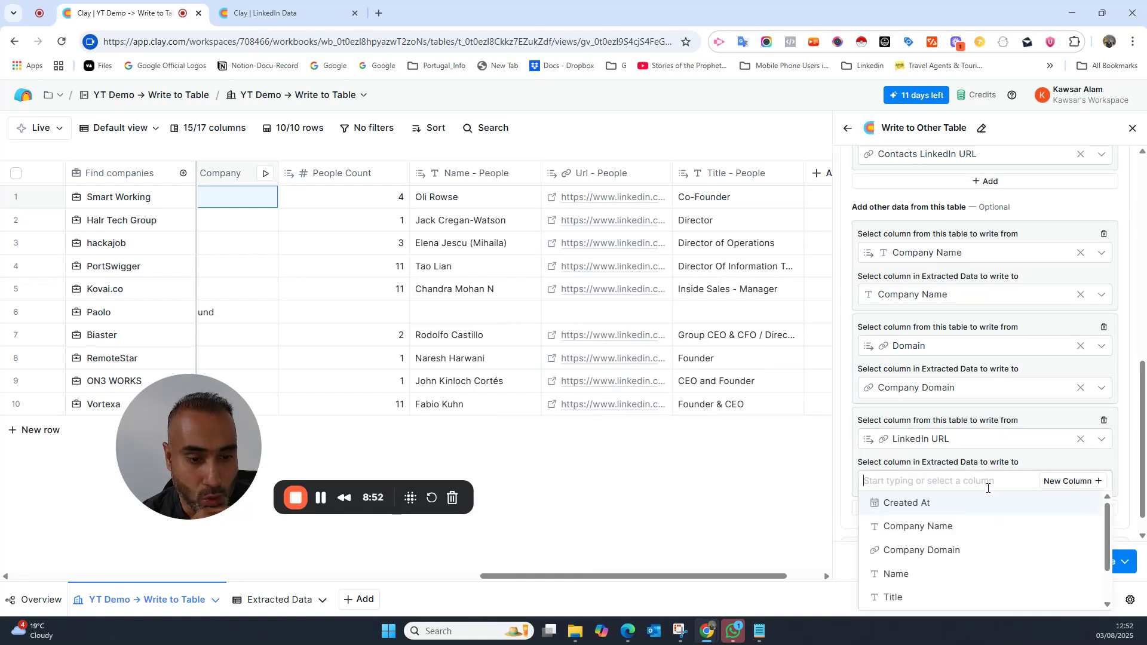
{"action": "scroll", "coordinate": [909, 530], "scroll_direction": "down", "scroll_amount": 2}
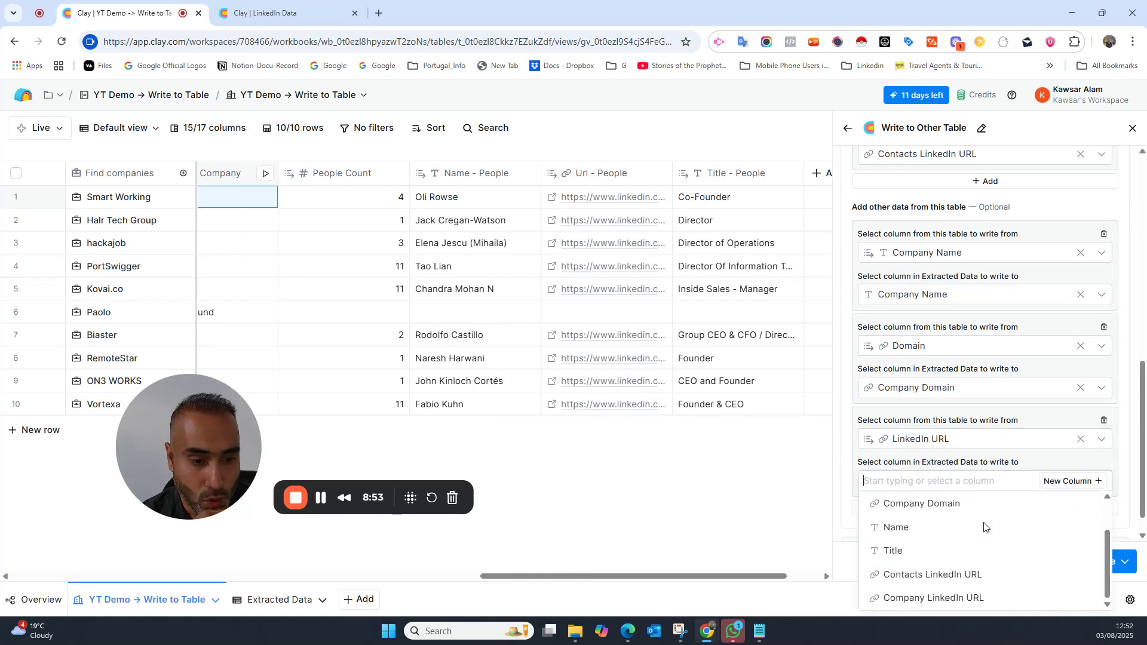
{"action": "left_click", "coordinate": [949, 599]}
{"action": "left_click", "coordinate": [1105, 562]}
{"action": "left_click", "coordinate": [1049, 503]}
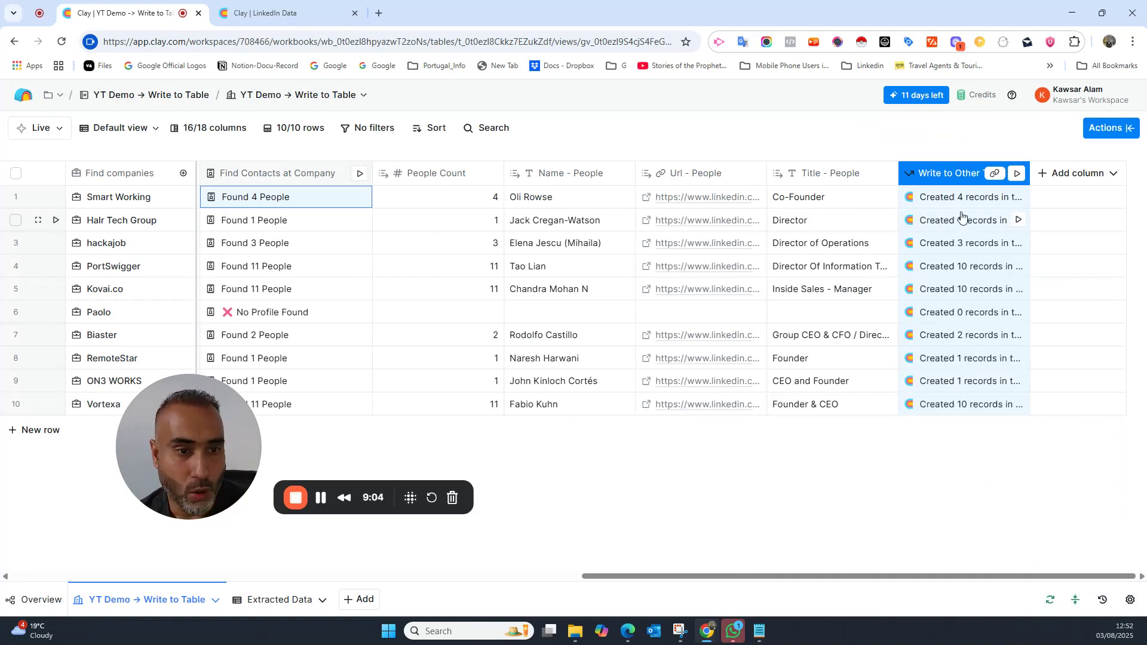
Step: Open the Extracted Data table and examine the contact rows written to it
{"action": "left_click", "coordinate": [269, 599]}
{"action": "left_click_drag", "start_coordinate": [171, 400], "coordinate": [895, 233]}
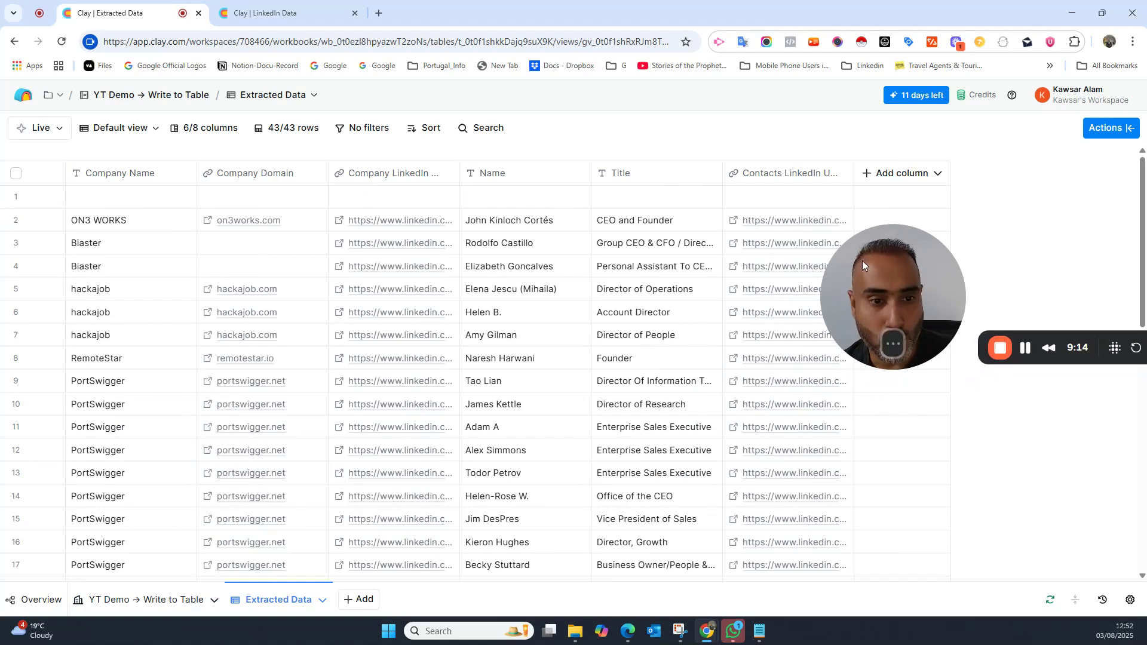
{"action": "left_click_drag", "start_coordinate": [862, 260], "coordinate": [864, 281]}
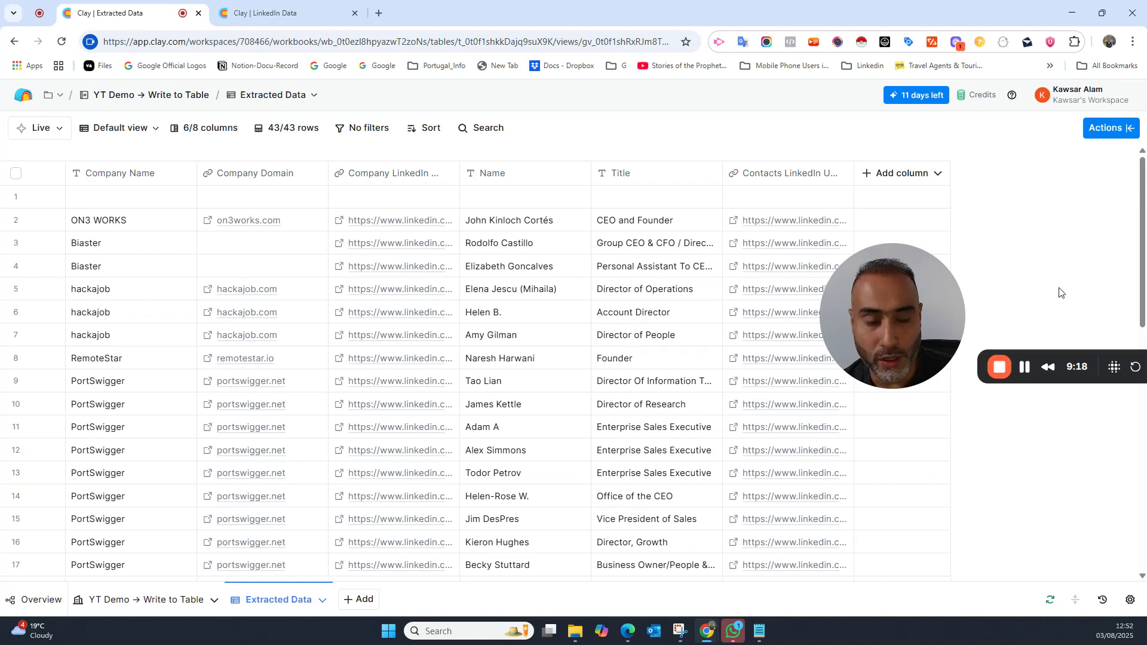
{"action": "left_click_drag", "start_coordinate": [926, 295], "coordinate": [930, 308]}
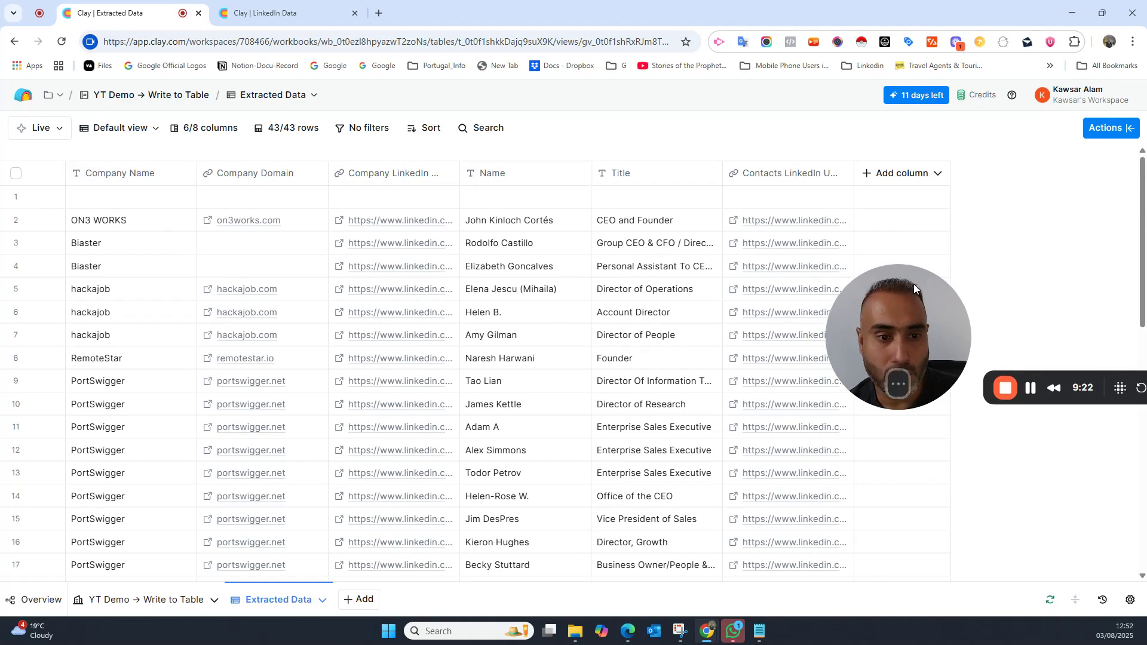
{"action": "left_click_drag", "start_coordinate": [920, 314], "coordinate": [920, 346]}
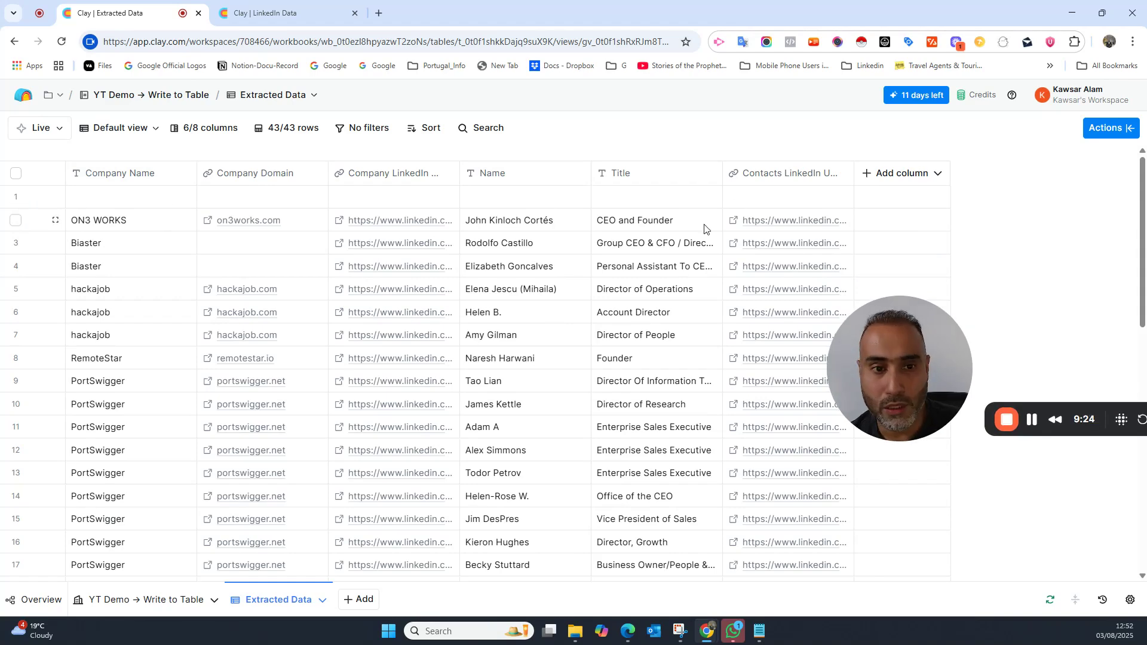
{"action": "scroll", "coordinate": [302, 320], "scroll_direction": "down", "scroll_amount": 10}
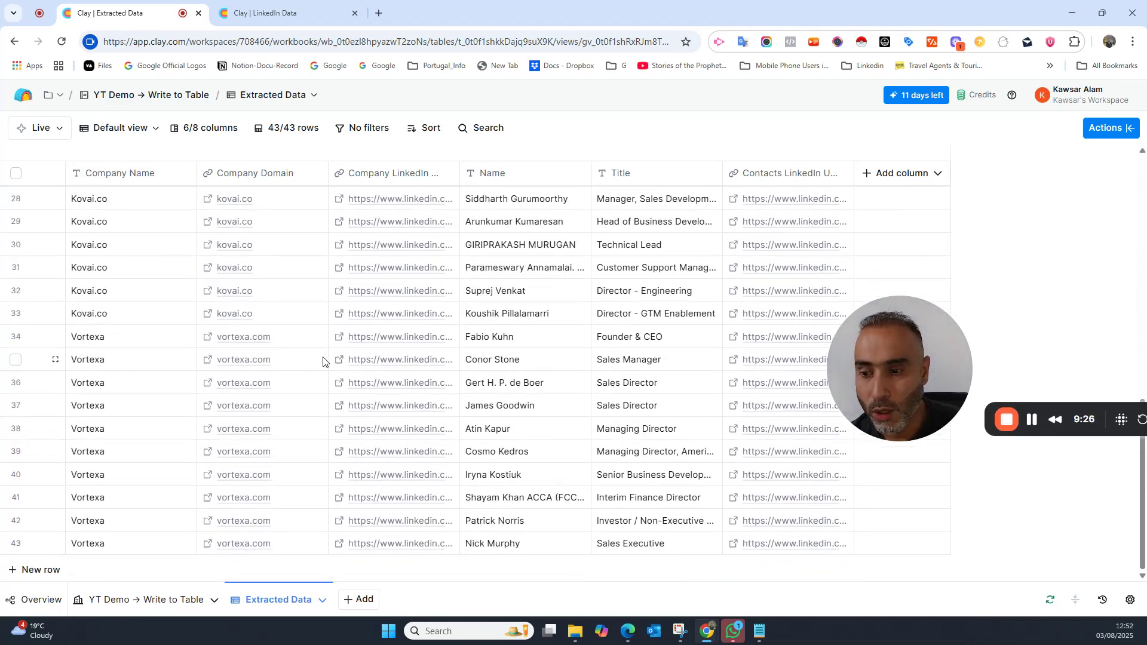
{"action": "scroll", "coordinate": [341, 368], "scroll_direction": "up", "scroll_amount": 7}
{"action": "scroll", "coordinate": [341, 367], "scroll_direction": "up", "scroll_amount": 3}
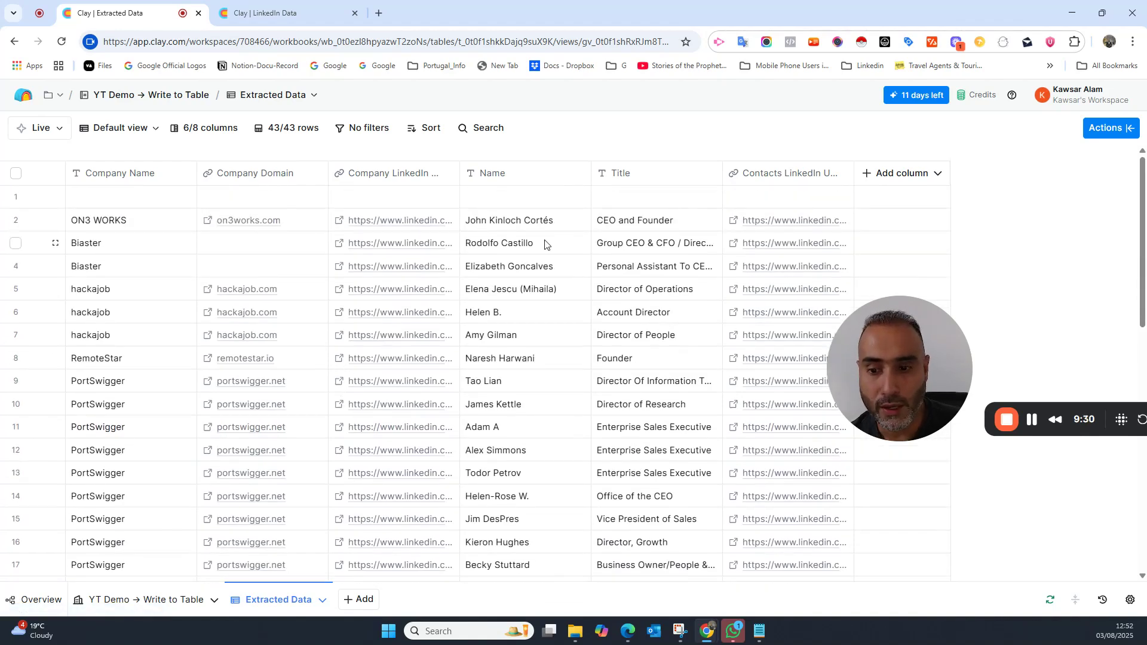
{"action": "left_click_drag", "start_coordinate": [874, 337], "coordinate": [239, 342]}
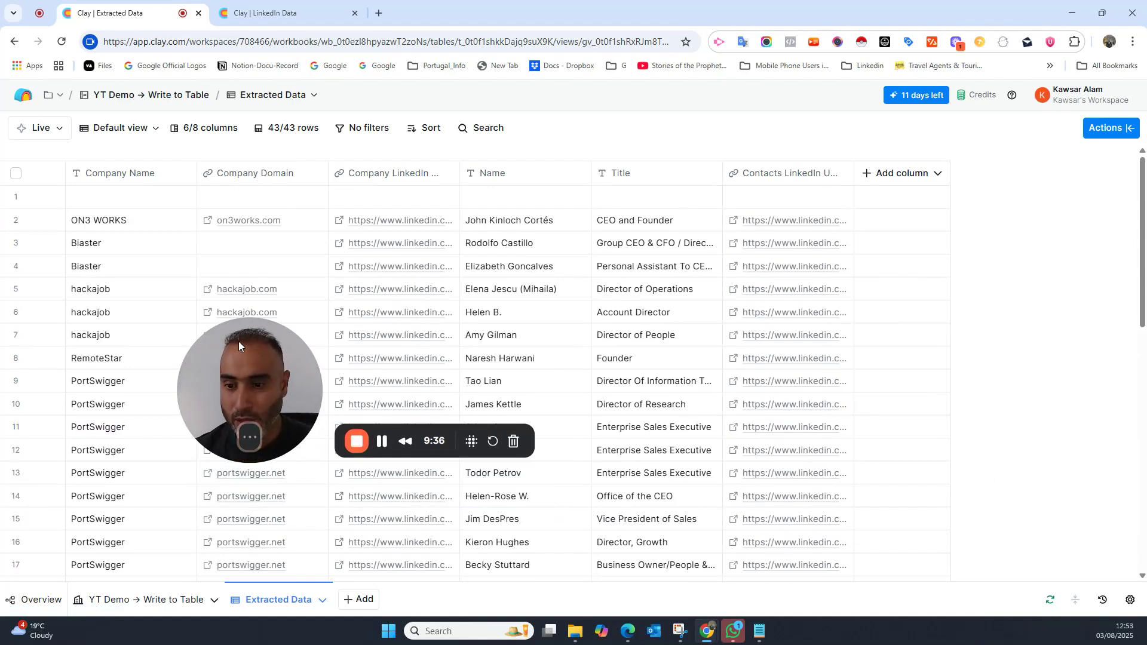
Step: Search the enrichments for "work email" and add the Person Work Email waterfall as a new enrichment of the Extracted Data table
{"action": "left_click", "coordinate": [895, 174]}
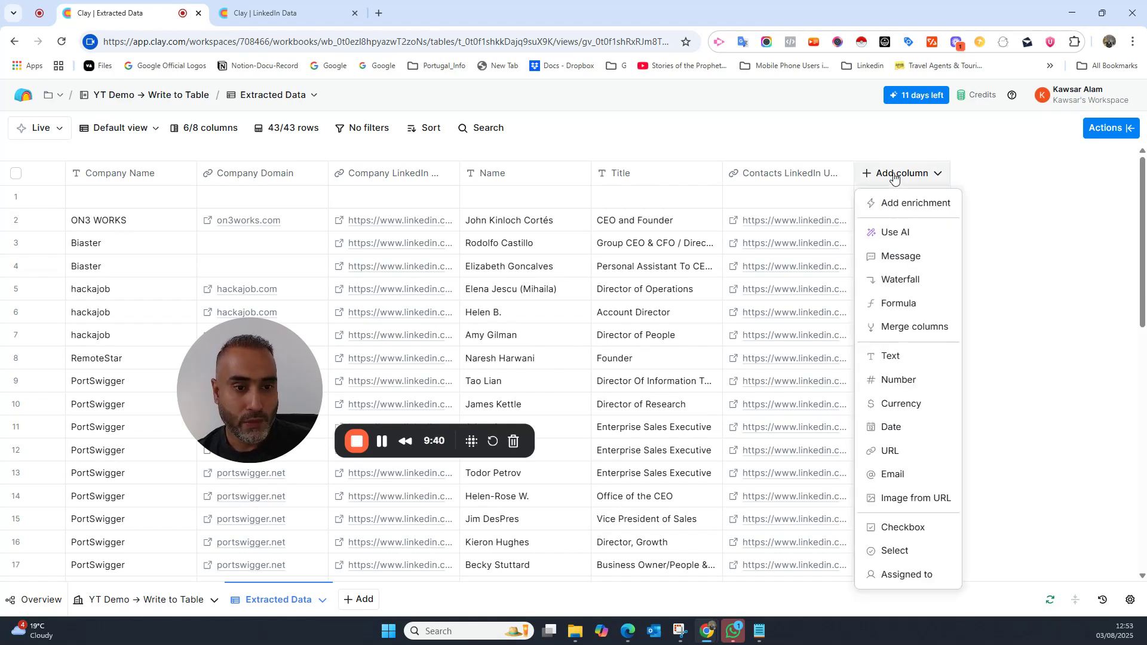
{"action": "left_click", "coordinate": [914, 203]}
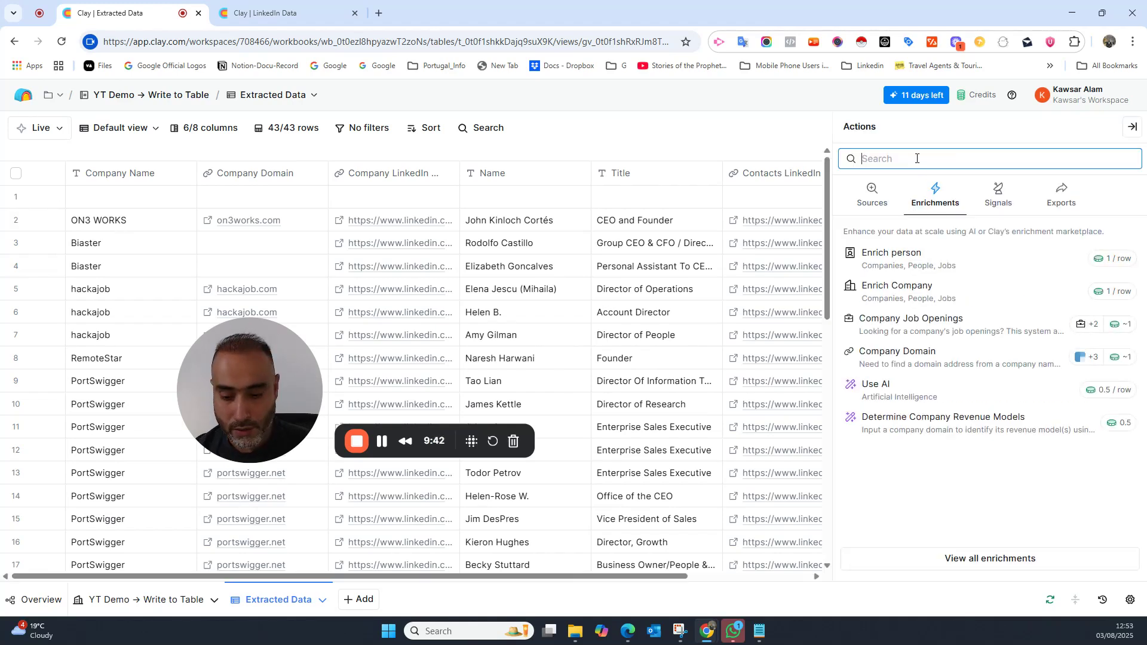
{"action": "type", "text": "work"}
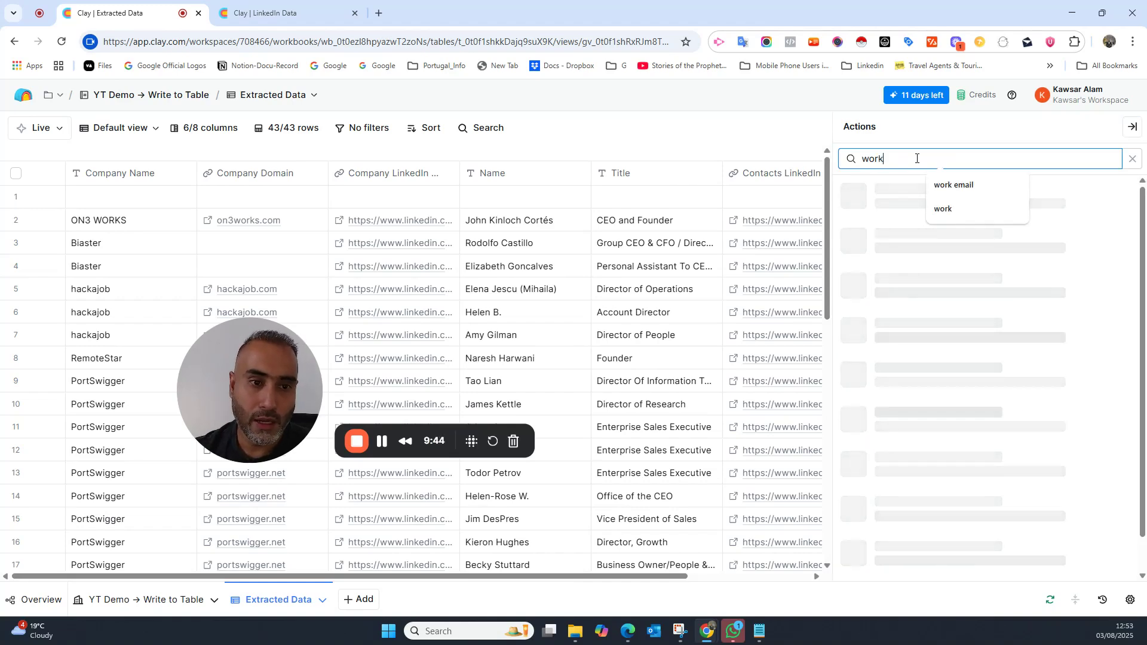
{"action": "left_click", "coordinate": [964, 189]}
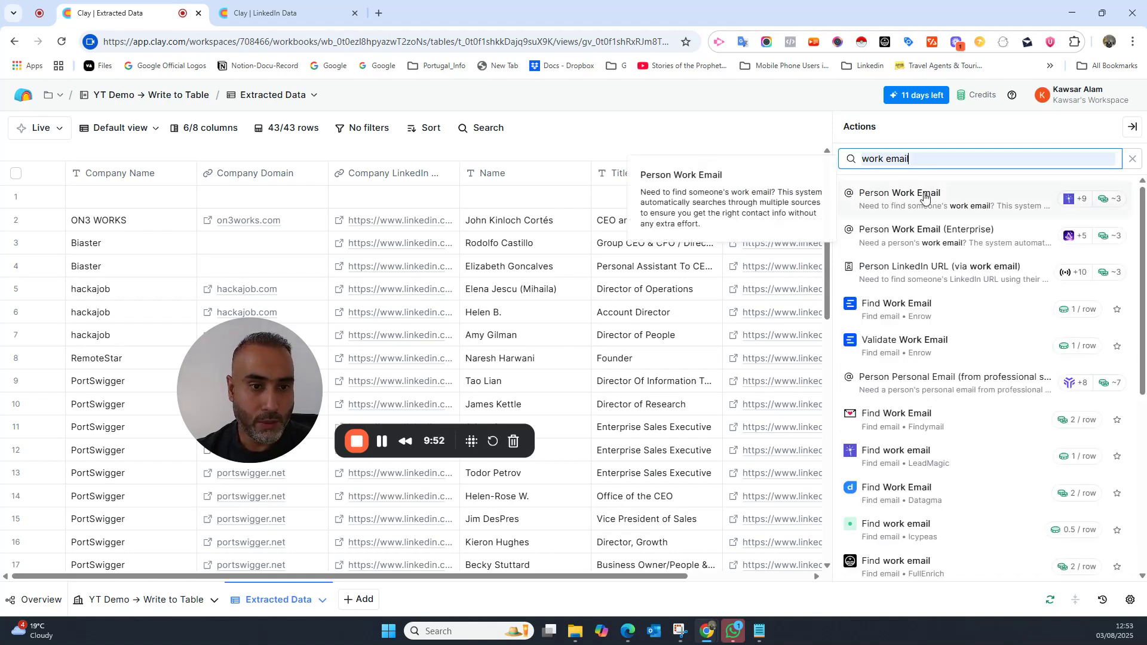
{"action": "left_click", "coordinate": [925, 195]}
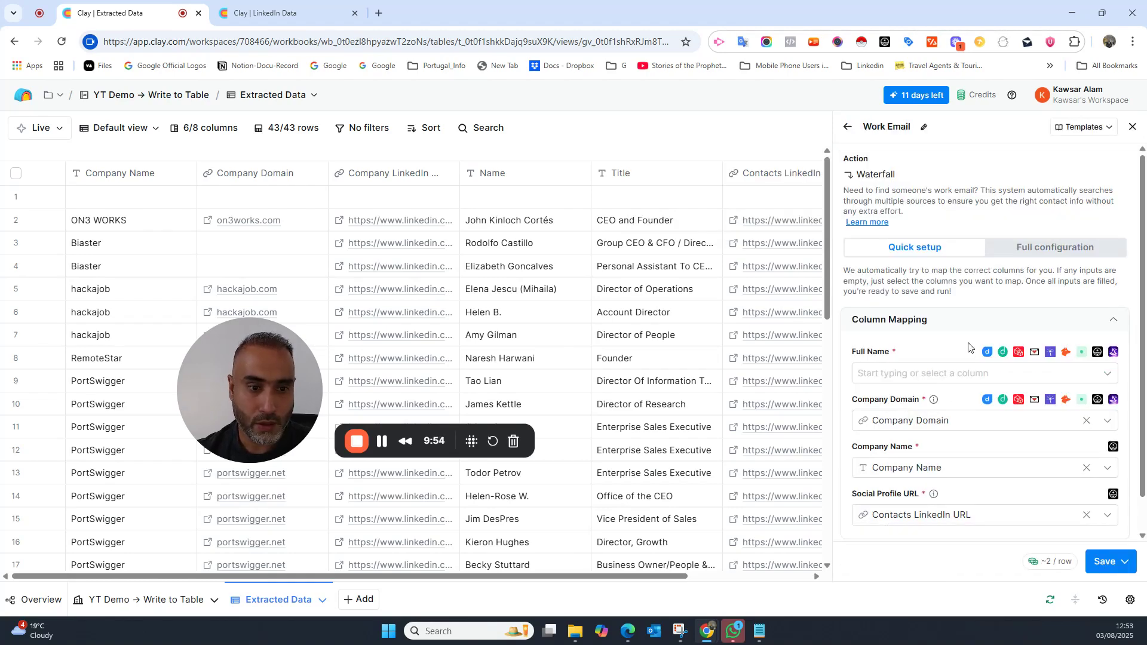
Step: Map the waterfall's Full Name input to the Name column, and save and run the enrichment on 10 rows
{"action": "scroll", "coordinate": [968, 352], "scroll_direction": "down", "scroll_amount": 1}
{"action": "left_click", "coordinate": [1109, 339]}
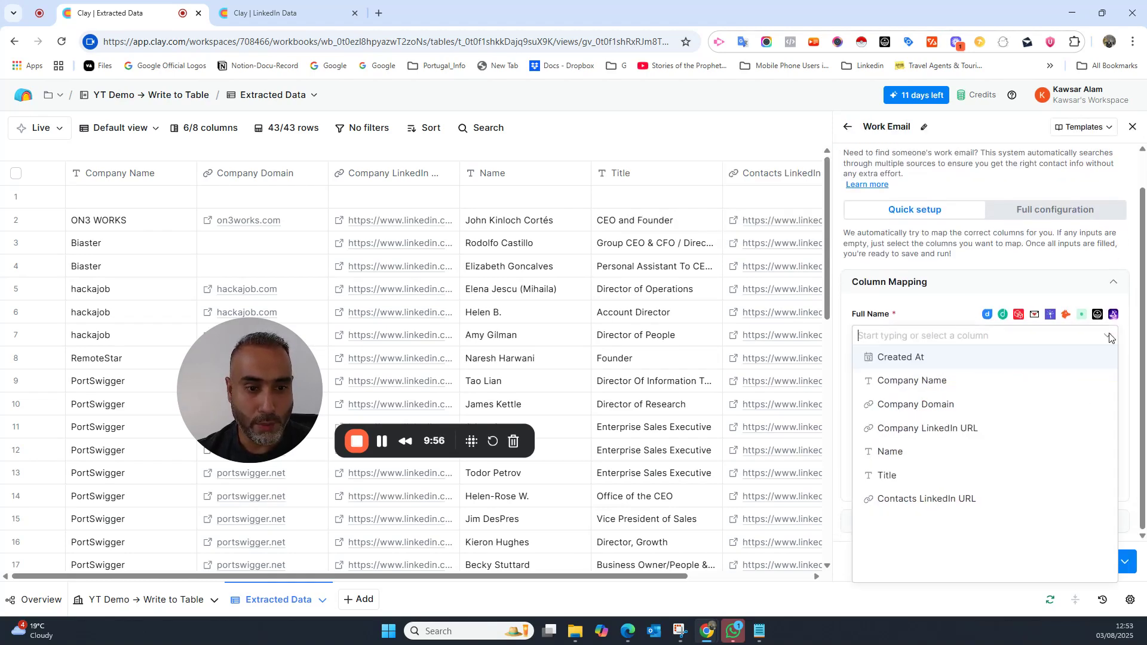
{"action": "left_click", "coordinate": [893, 454]}
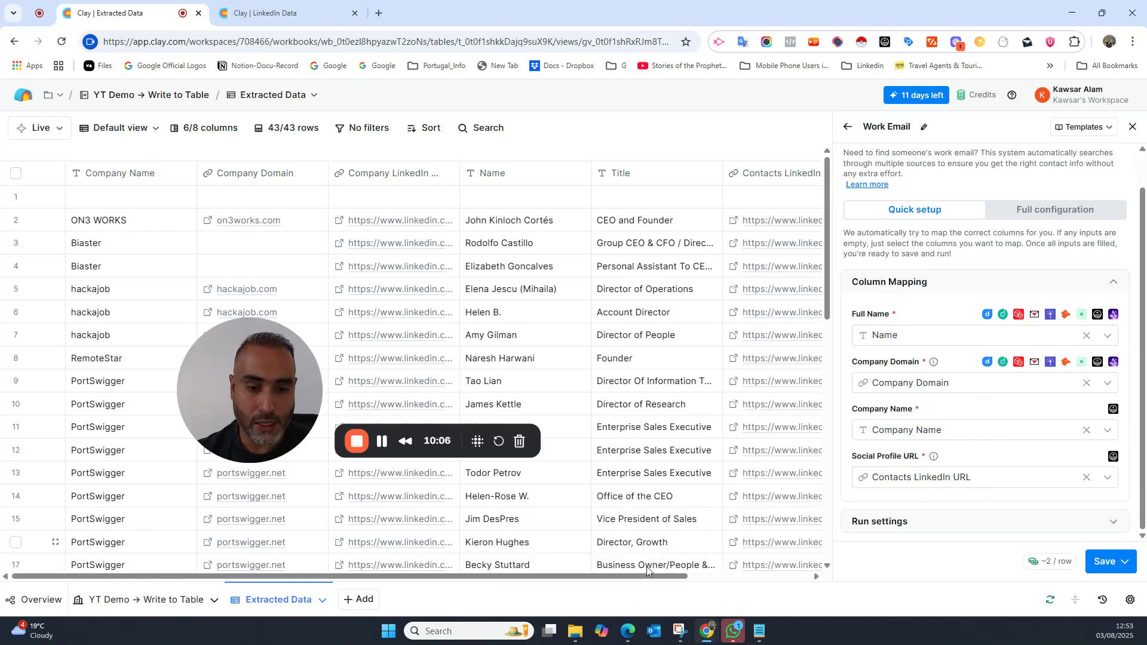
{"action": "scroll", "coordinate": [789, 341], "scroll_direction": "down", "scroll_amount": 2}
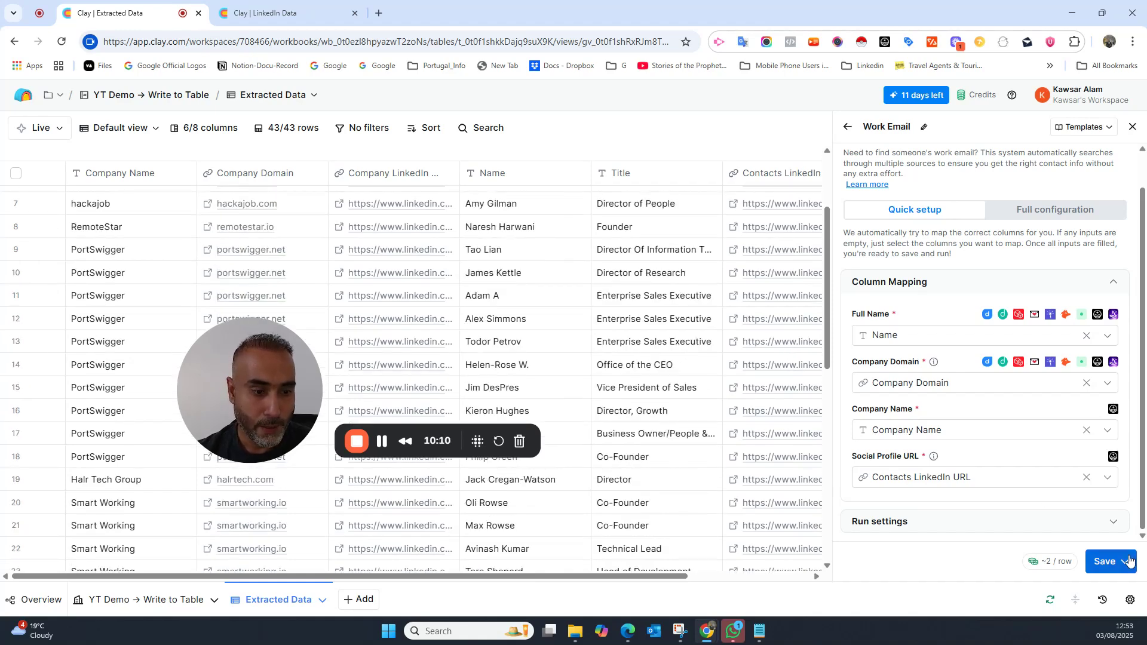
{"action": "left_click", "coordinate": [1125, 563]}
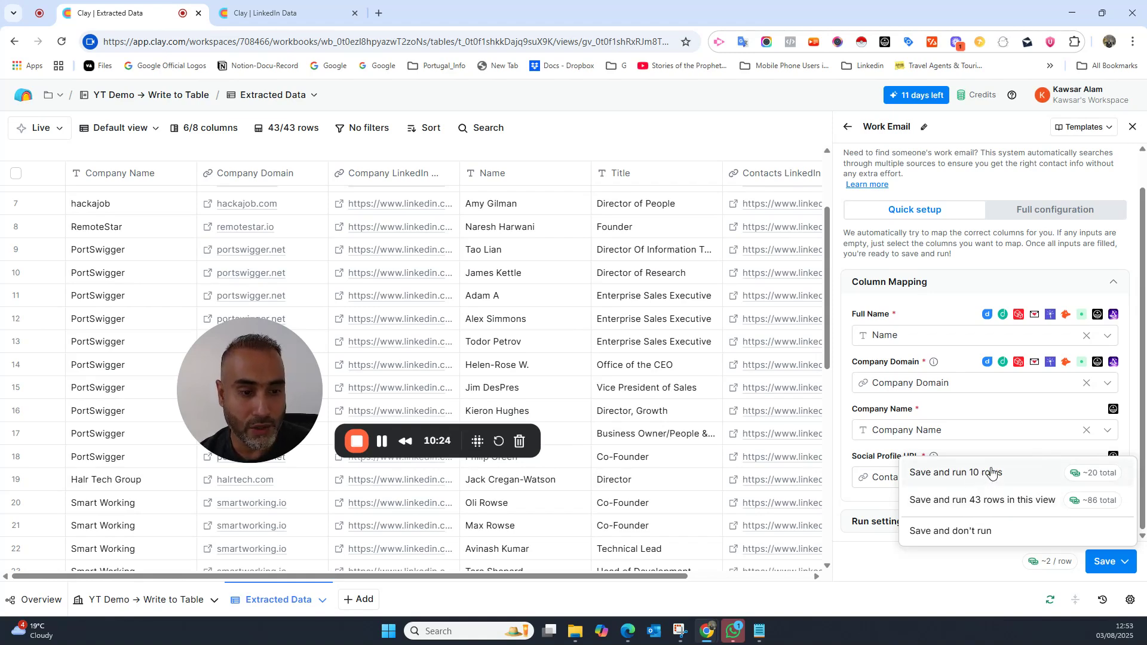
{"action": "left_click", "coordinate": [991, 472]}
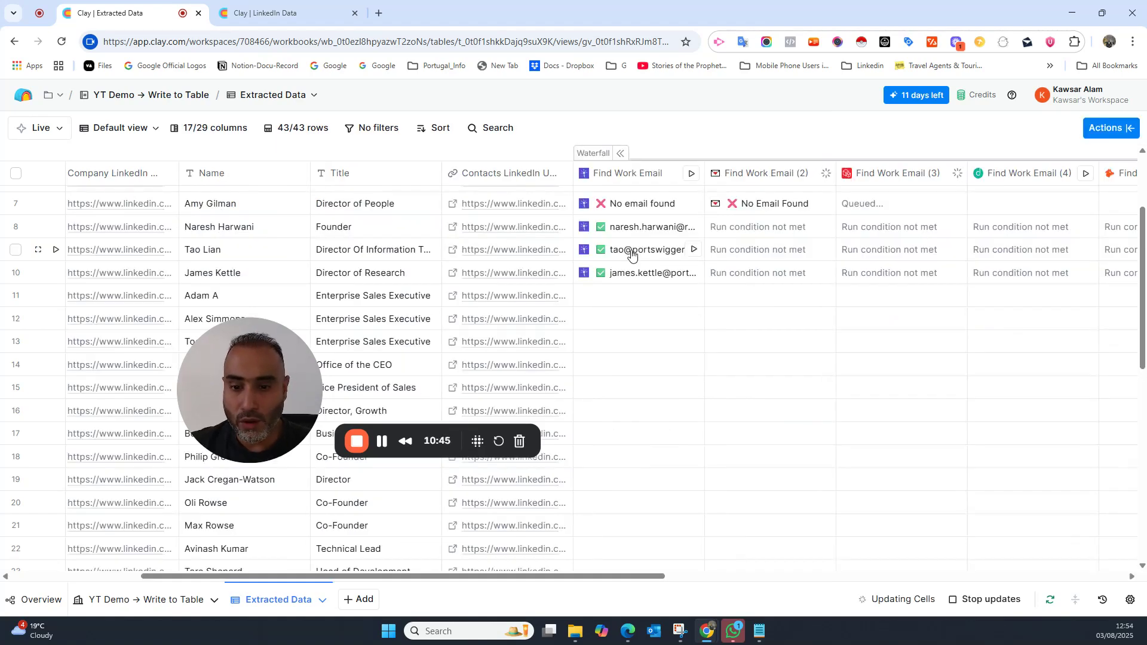
Step: Examine the work email results of the first rows across the waterfall's provider columns and the final Work Email column
{"action": "mouse_move", "coordinate": [600, 578]}
{"action": "left_mouse_down"}
{"action": "mouse_move", "coordinate": [640, 578]}
{"action": "mouse_move", "coordinate": [577, 579]}
{"action": "left_mouse_up"}
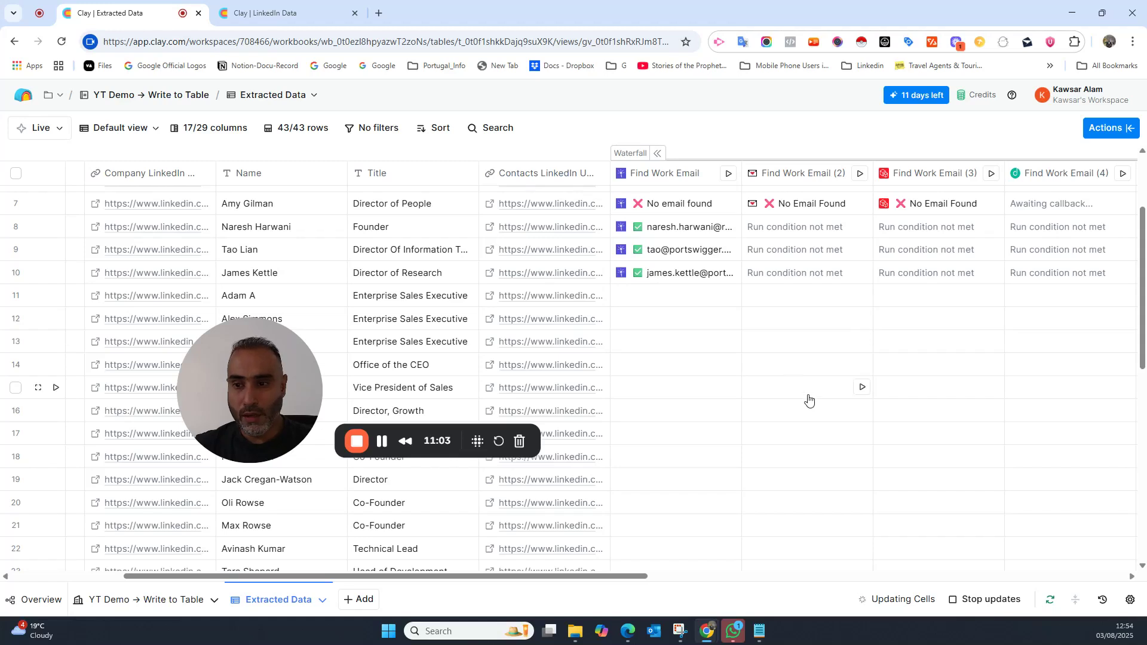
{"action": "scroll", "coordinate": [783, 357], "scroll_direction": "up", "scroll_amount": 3}
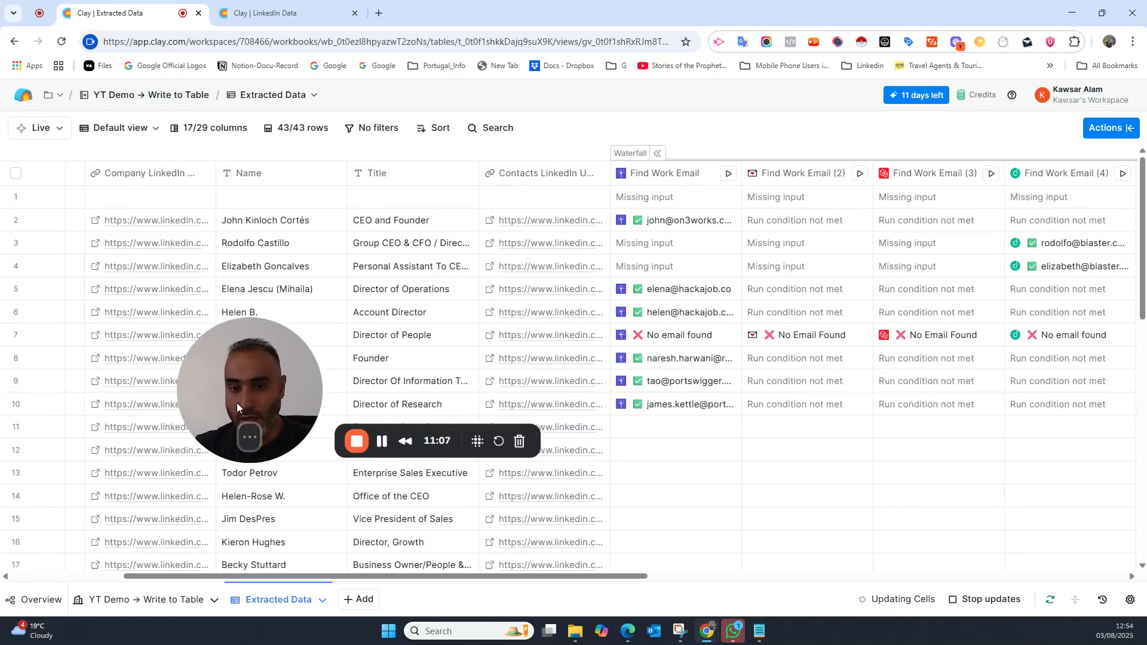
{"action": "left_click_drag", "start_coordinate": [236, 380], "coordinate": [232, 470]}
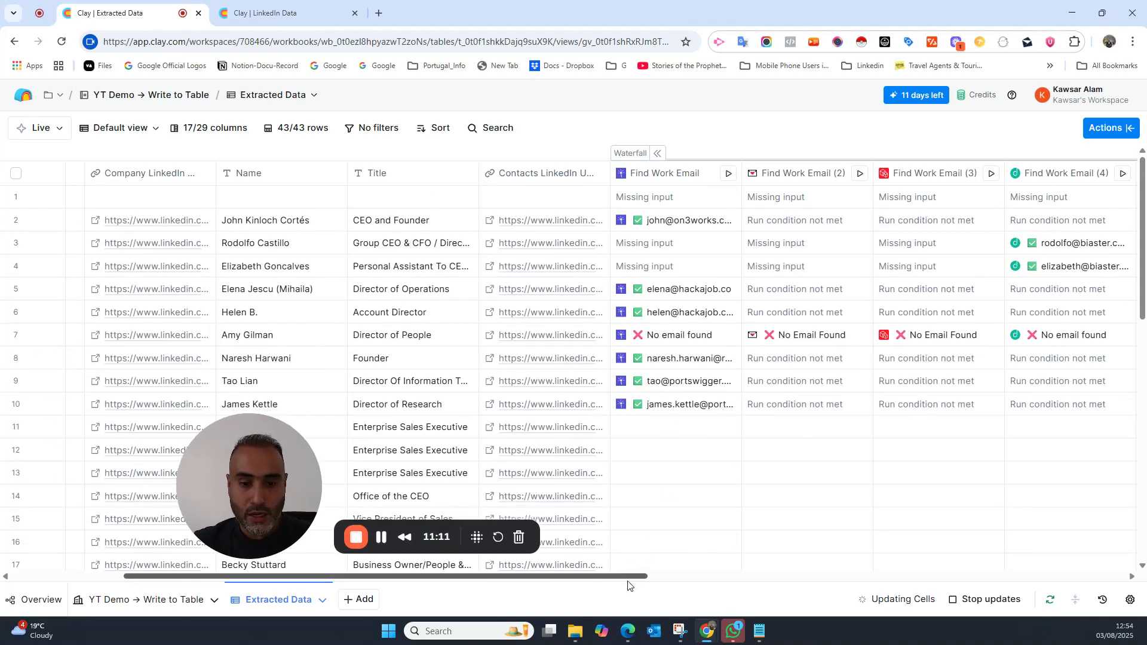
{"action": "left_click_drag", "start_coordinate": [626, 582], "coordinate": [1129, 637]}
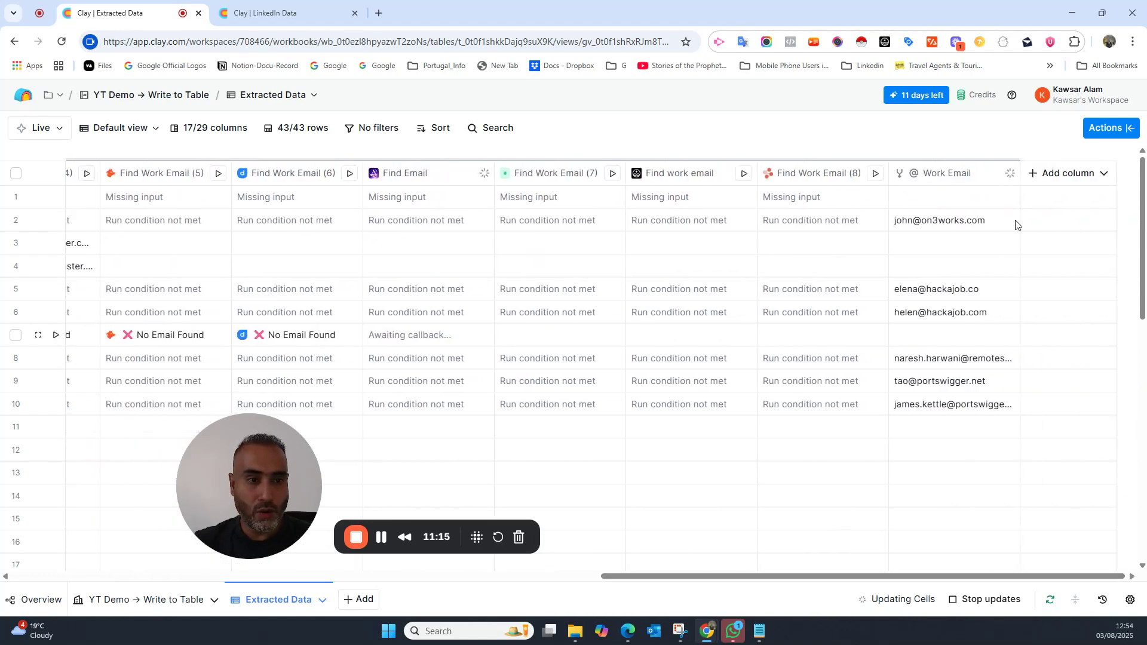